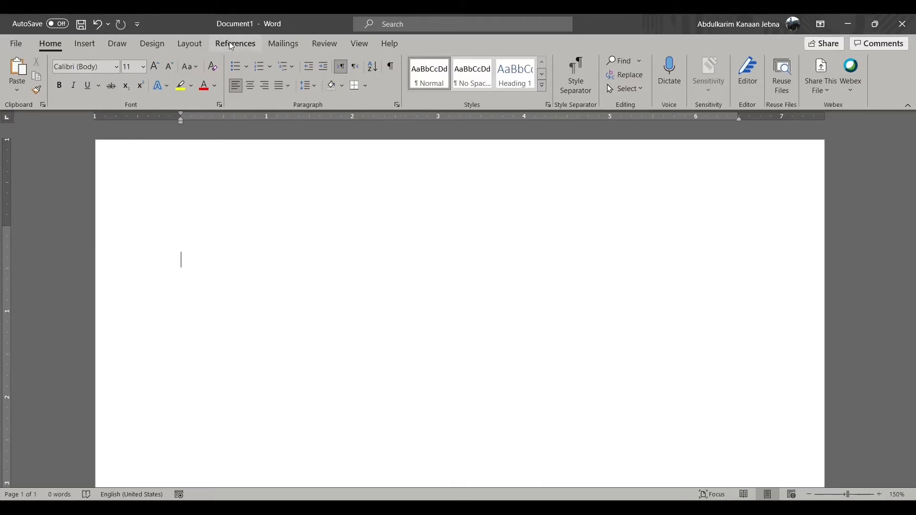
left_click(249, 48)
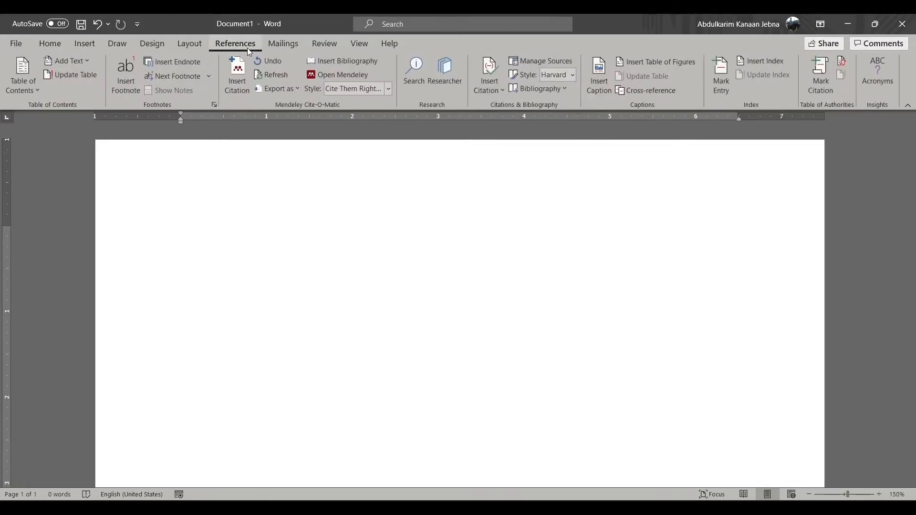
left_click(504, 91)
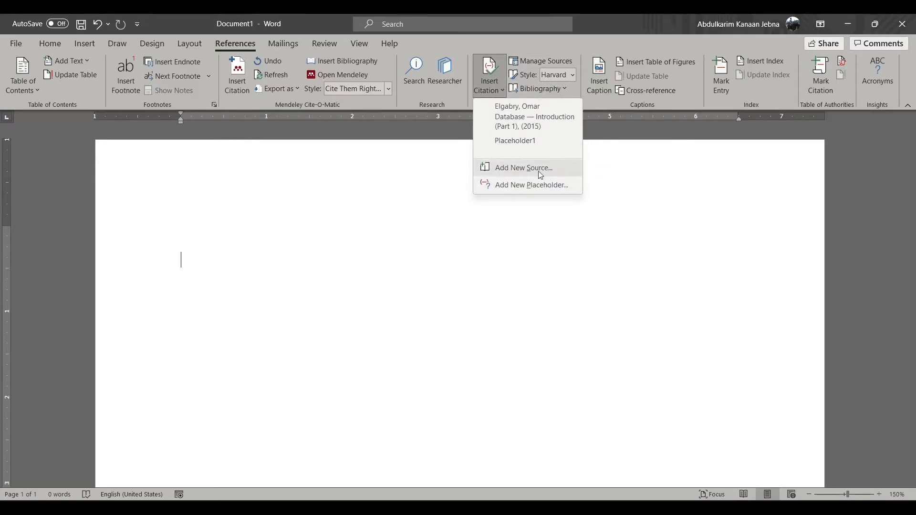
left_click(561, 171)
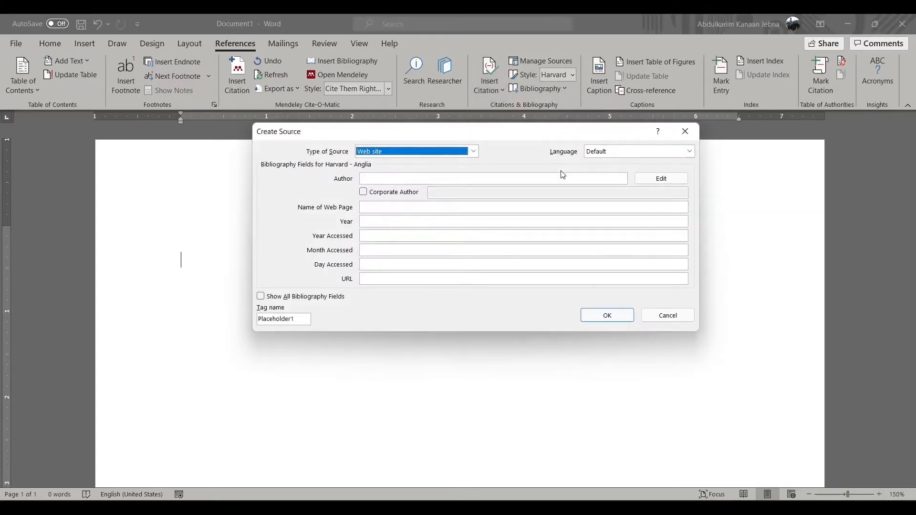
left_click(668, 316)
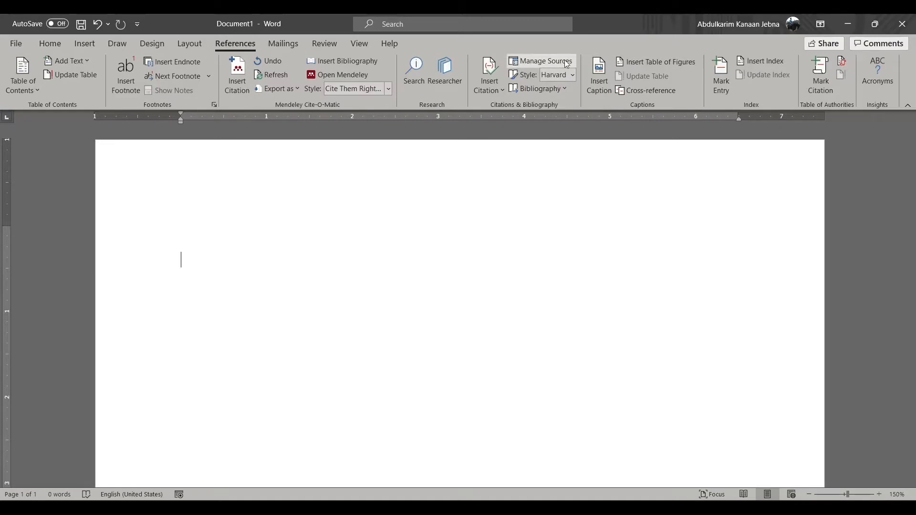
Delete Placeholder1 and the "Database — Introduction (Part 1)" source from the current list, clear the master list too, and close the Source Manager
left_click(567, 64)
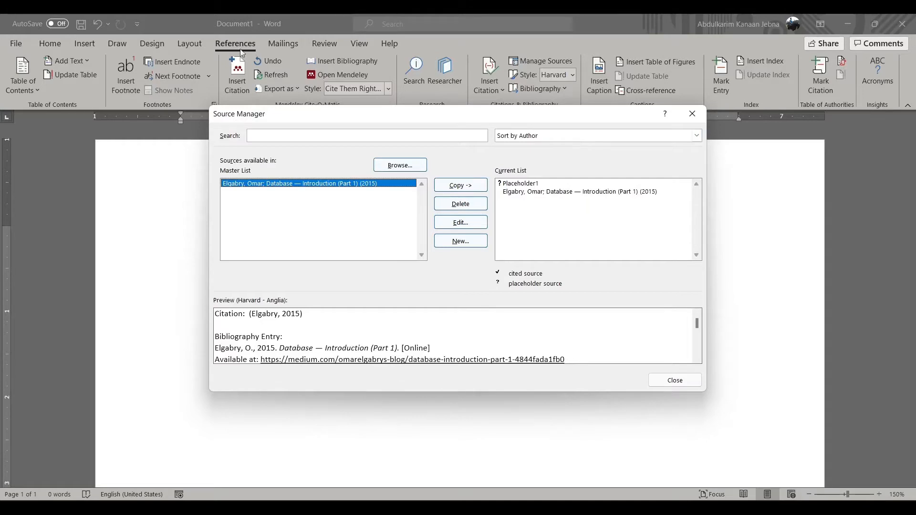
left_click(515, 184)
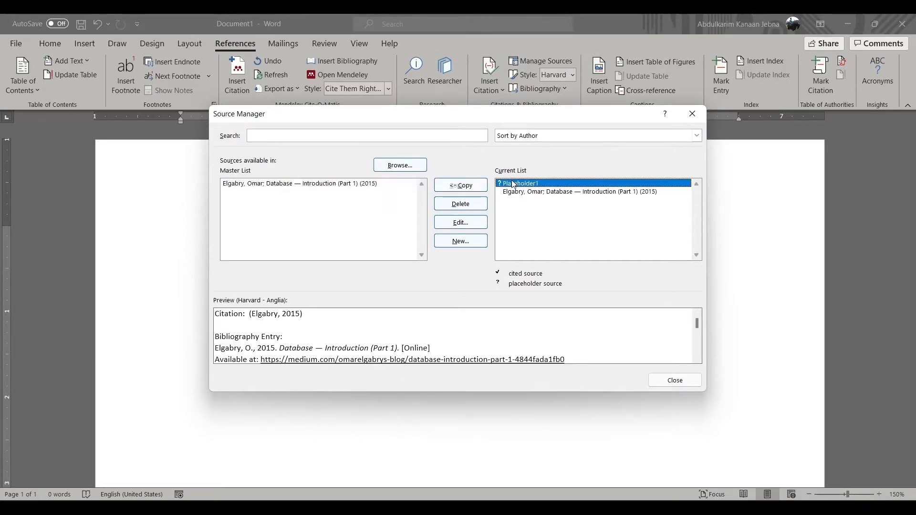
left_click(457, 204)
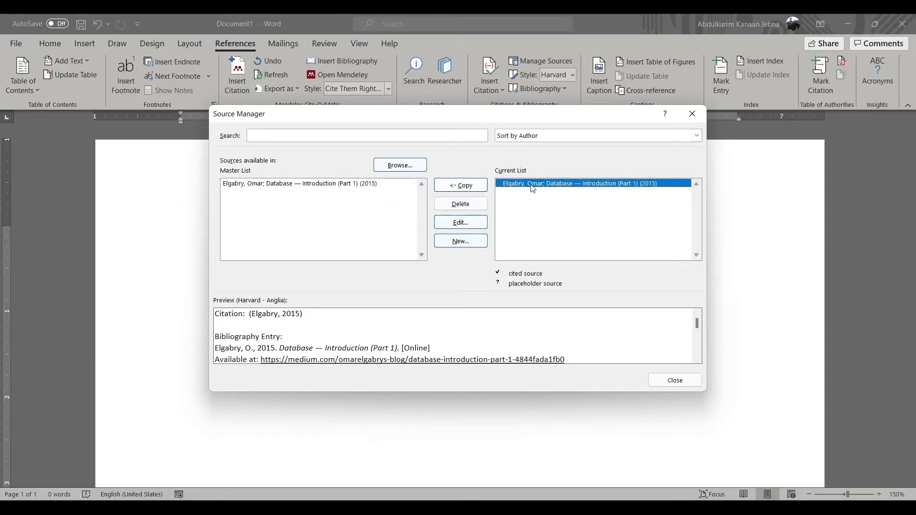
left_click(452, 208)
left_click(338, 184)
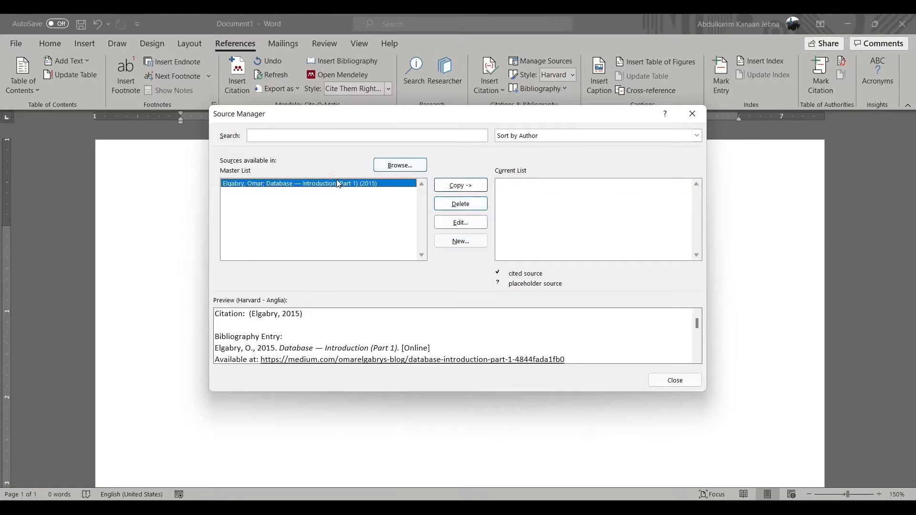
left_click(454, 205)
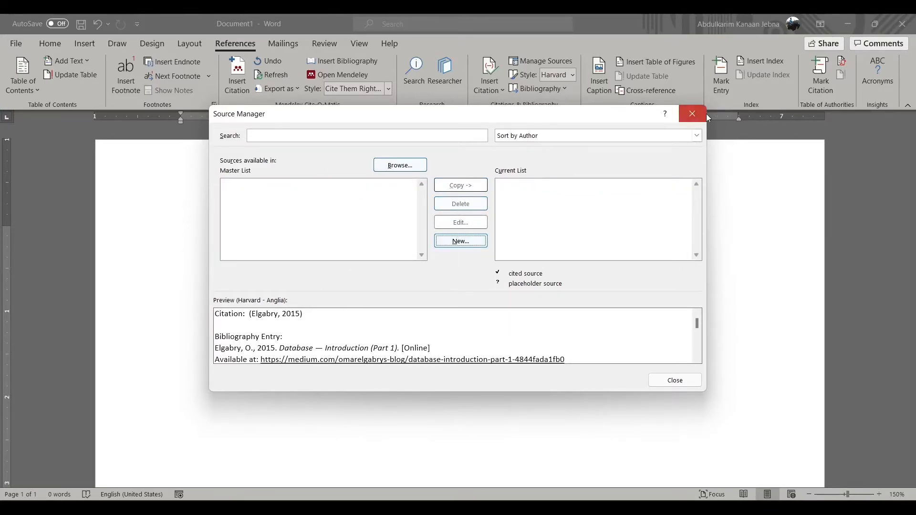
left_click(693, 114)
Skim the Medium article "Database — Introduction (Part 1)" beside the blank document and widen the Word window
left_click(526, 56)
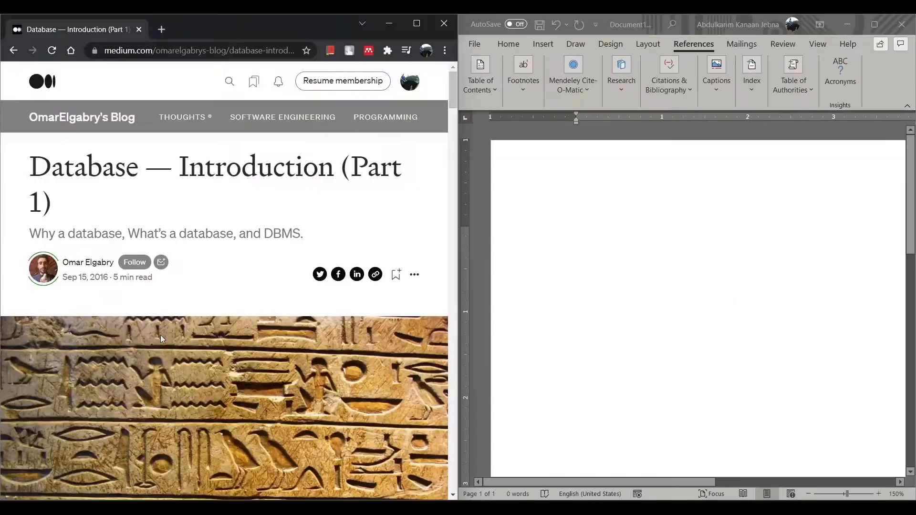
left_click(562, 200)
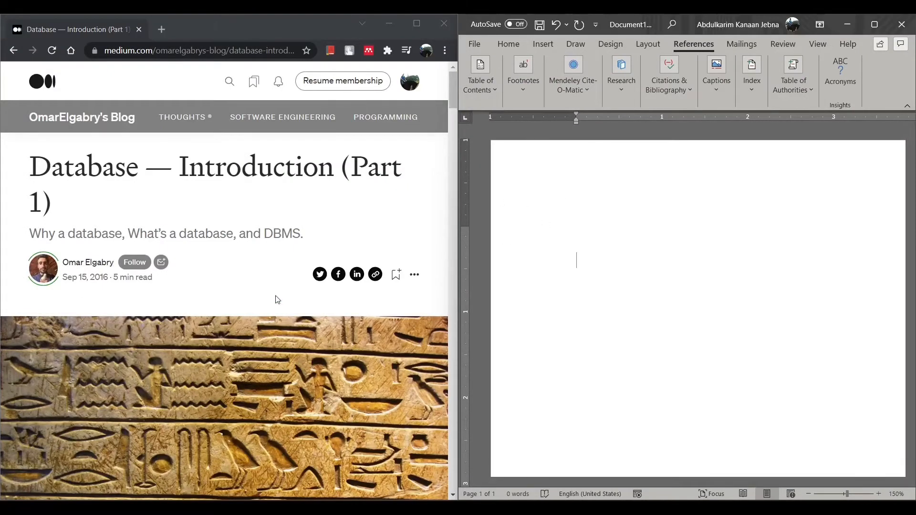
scroll(278, 300, "down", 10)
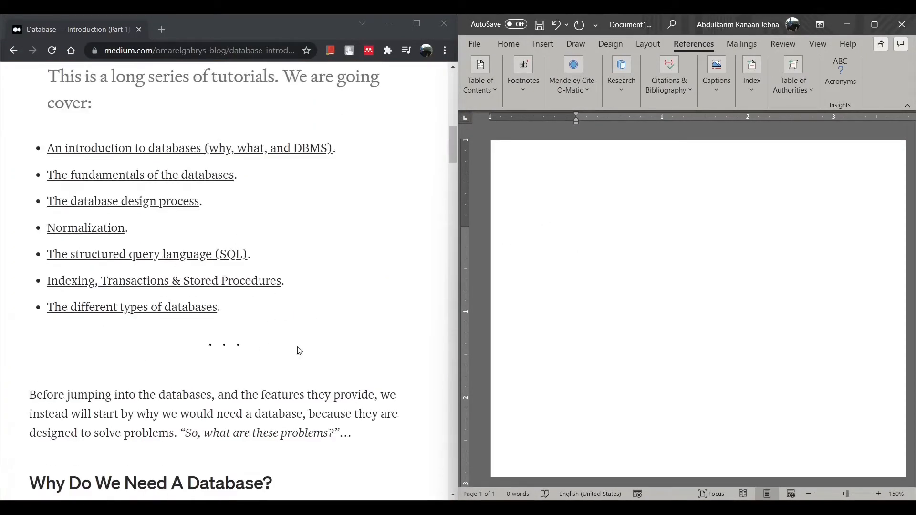
scroll(274, 305, "down", 3)
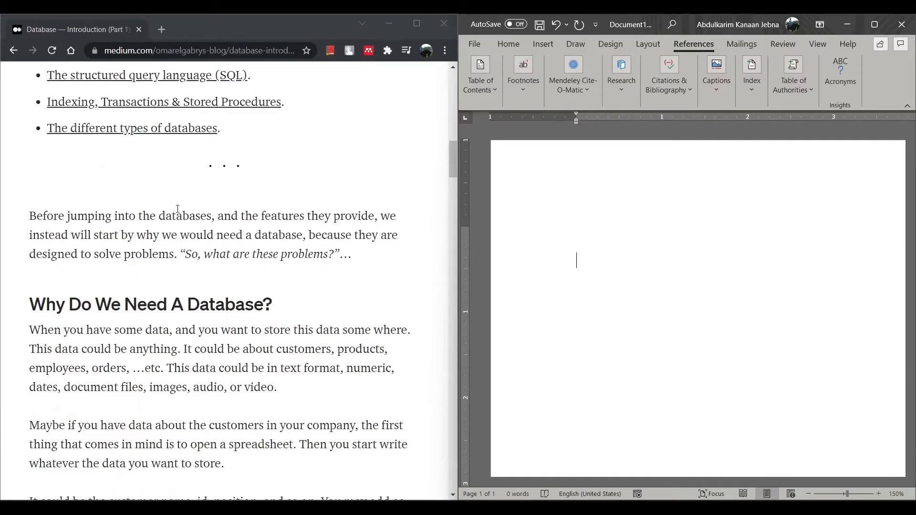
scroll(167, 290, "up", 10)
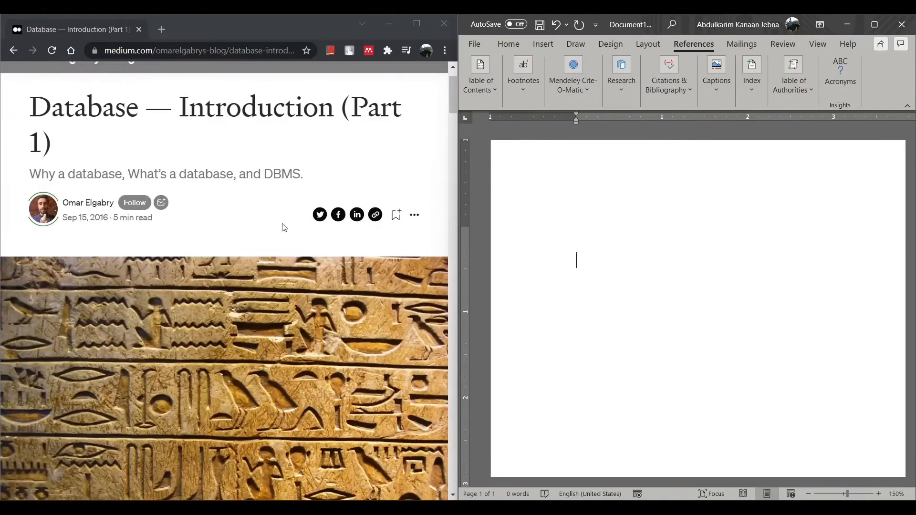
scroll(283, 224, "down", 6)
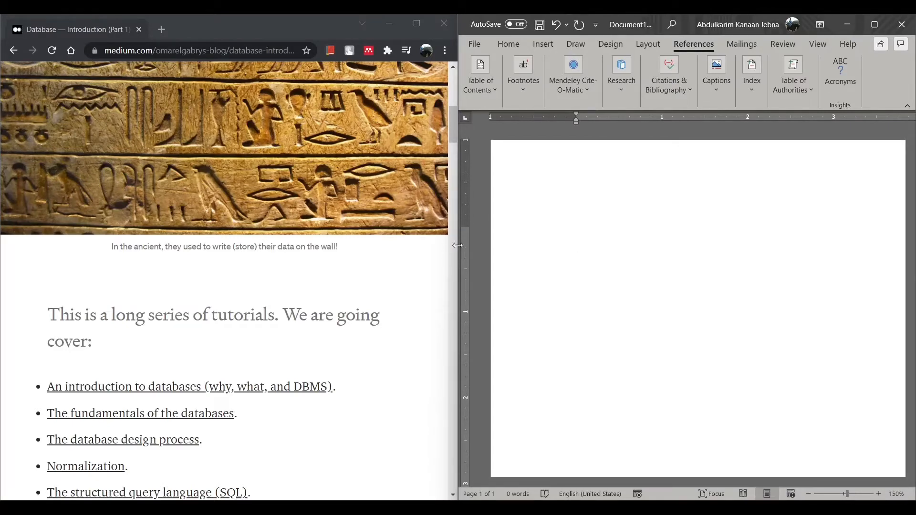
left_click_drag(460, 246, 340, 246)
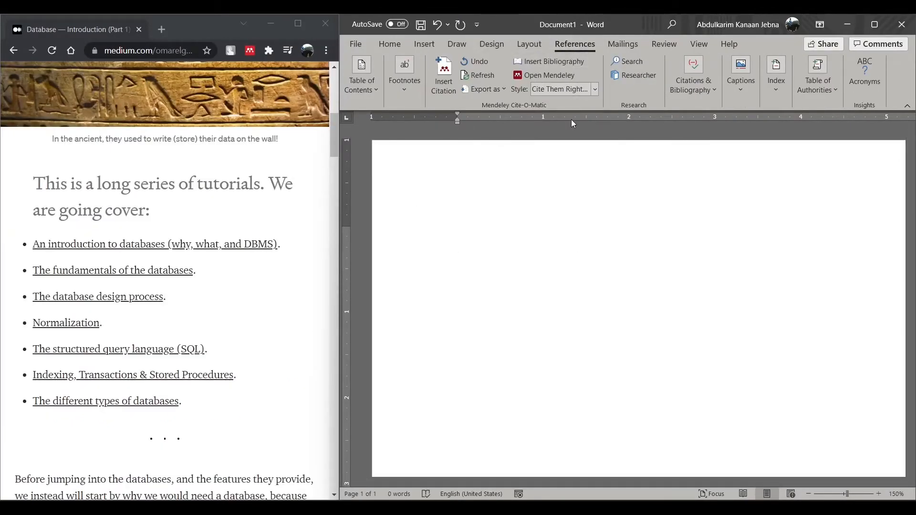
Start a new source from the Source Manager and move its dialog clear of the article
left_click(720, 93)
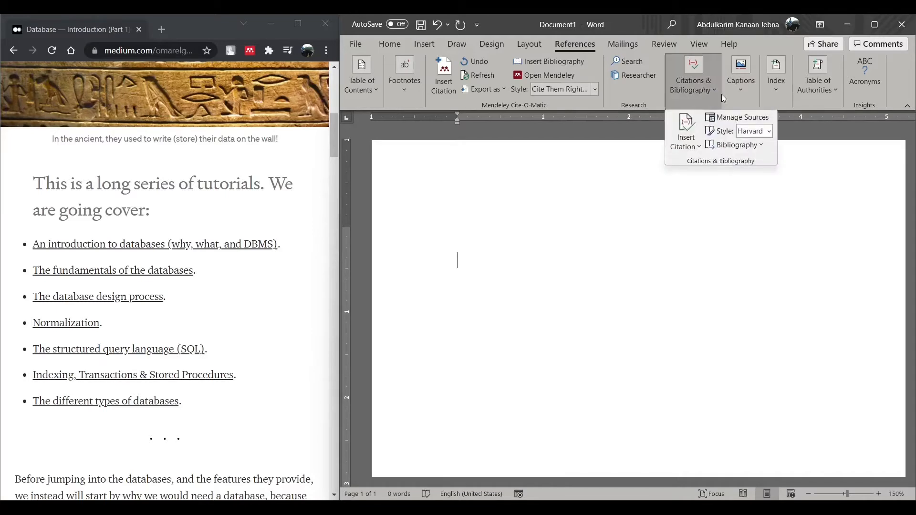
left_click(756, 117)
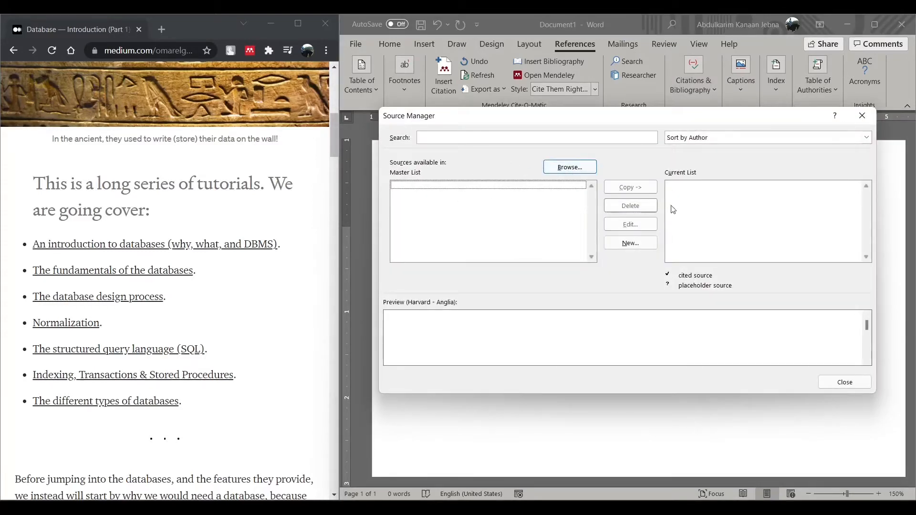
left_click(630, 243)
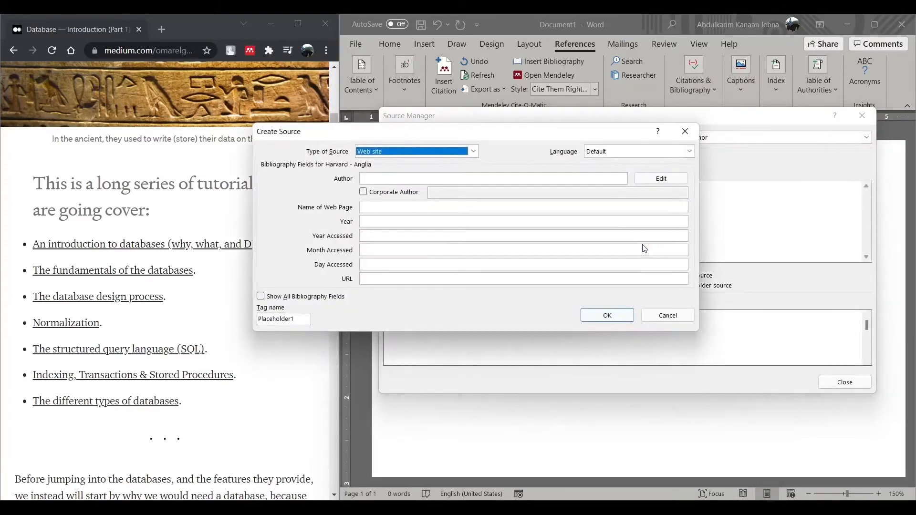
left_click_drag(578, 128, 703, 155)
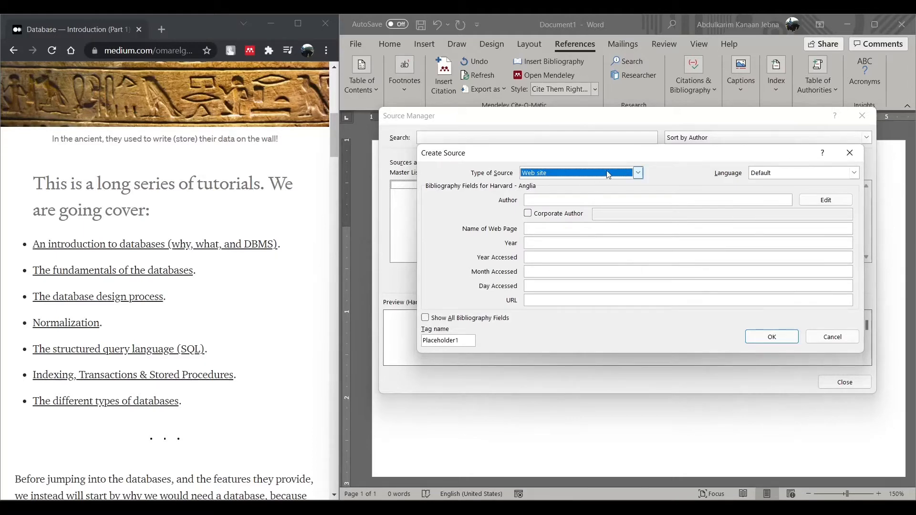
Browse the available source types and choose Web site for the new source
left_click(578, 174)
left_click_drag(640, 197, 640, 191)
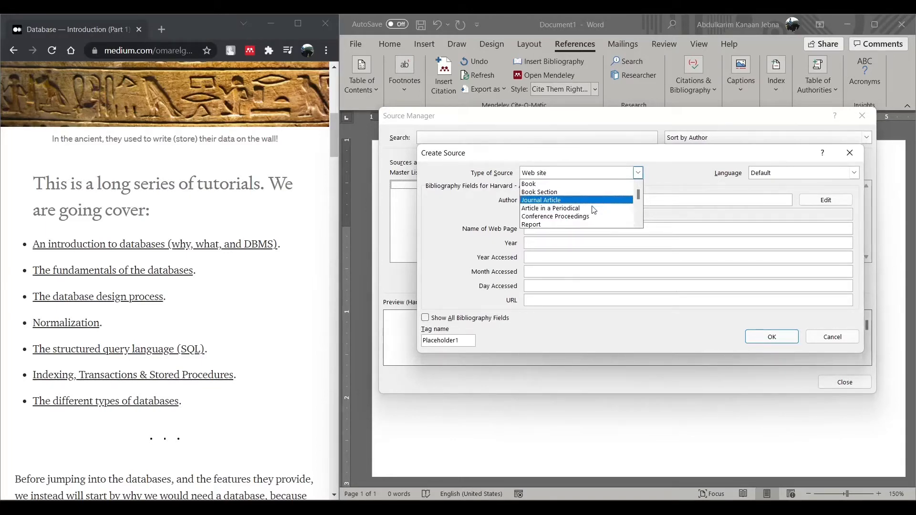
left_click(639, 223)
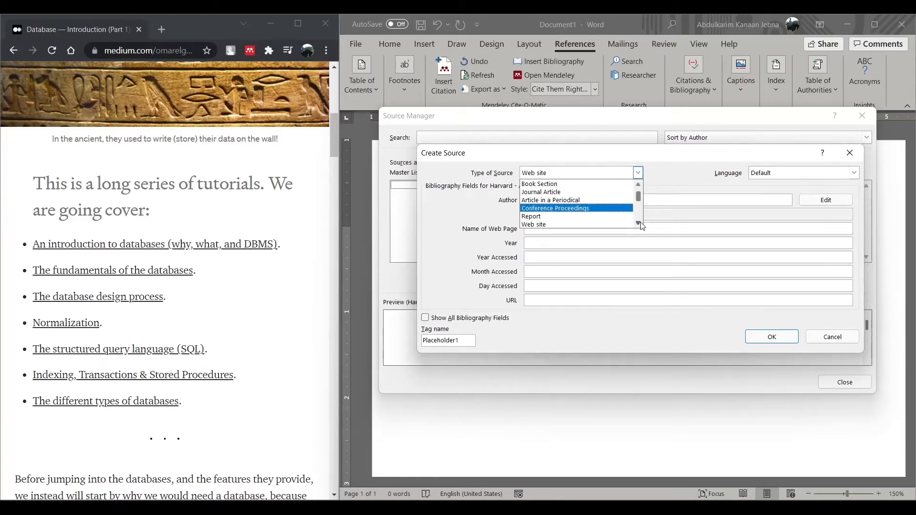
left_click(639, 224)
left_click(639, 224)
left_click(639, 223)
left_click(639, 224)
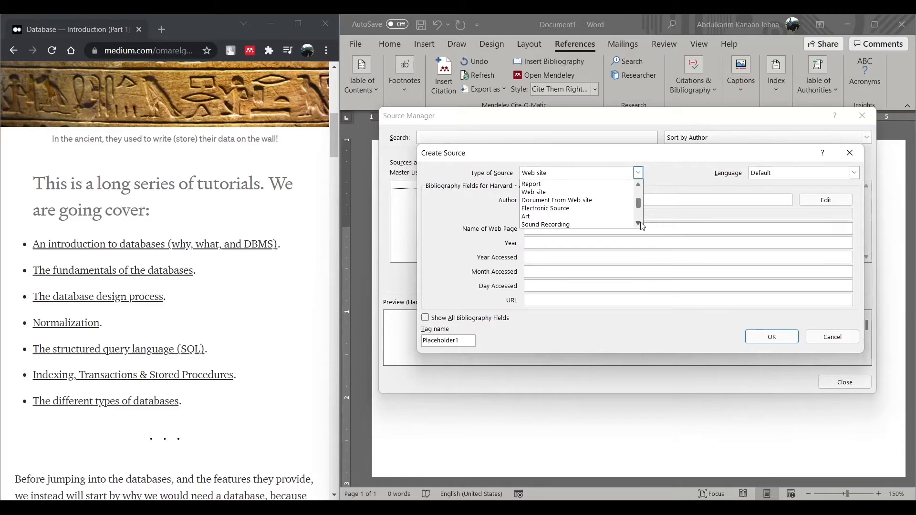
left_click(638, 185)
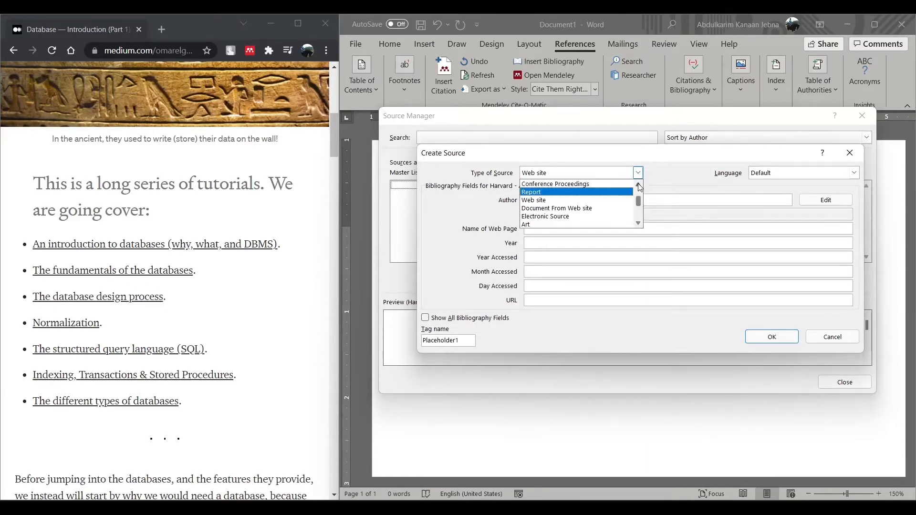
left_click(638, 184)
left_click(638, 185)
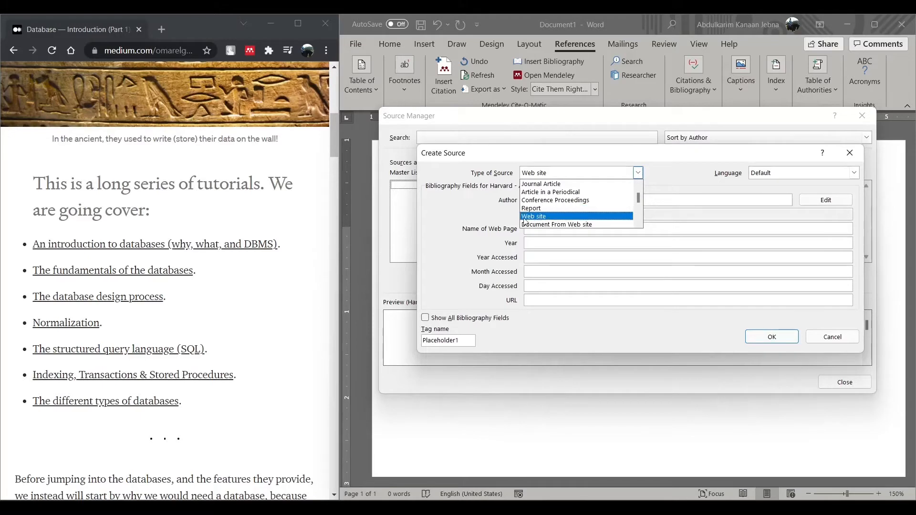
left_click(559, 217)
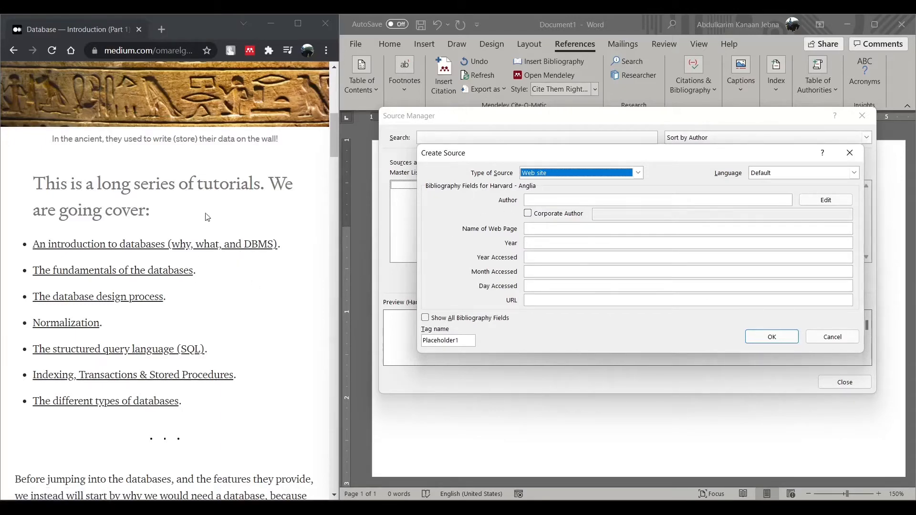
Copy the article author's name into the source's Author field and check how it is split into last and first name
scroll(234, 333, "up", 8)
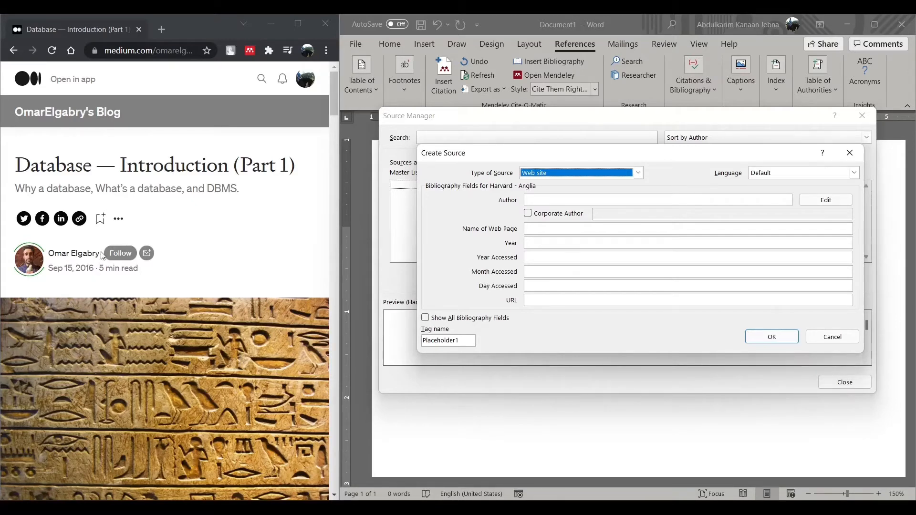
left_click_drag(100, 253, 48, 253)
key("ctrl+c")
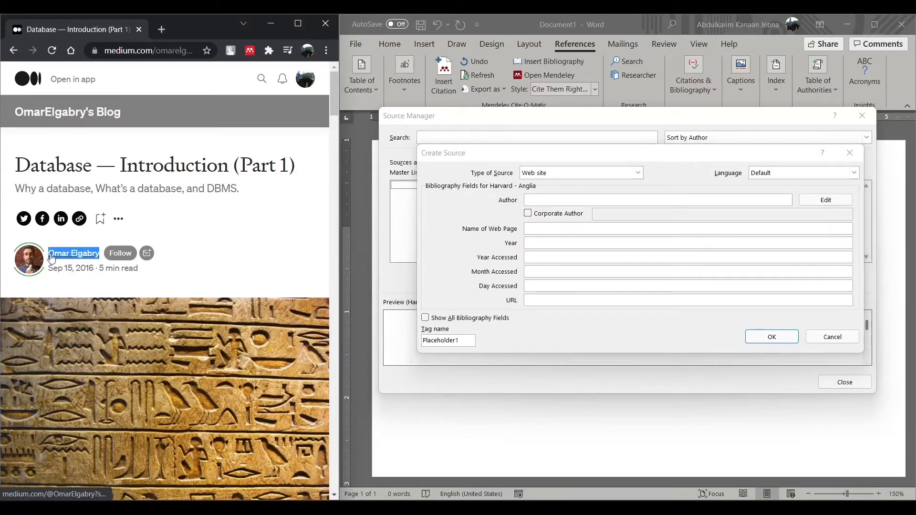
left_click(564, 197)
key("ctrl+v")
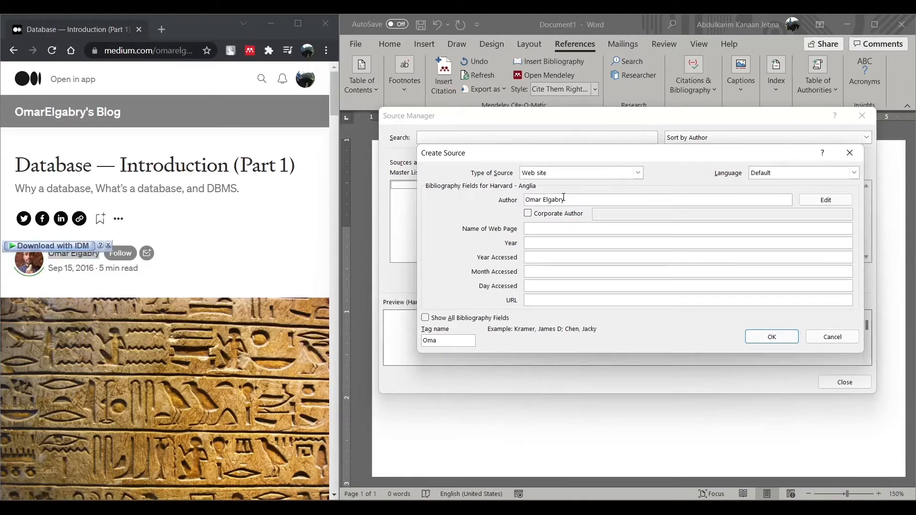
left_click(826, 200)
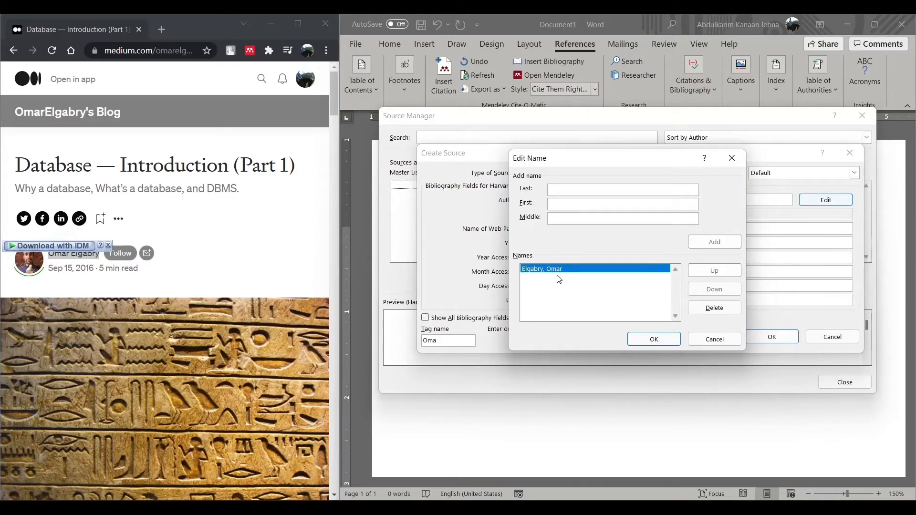
left_click(715, 340)
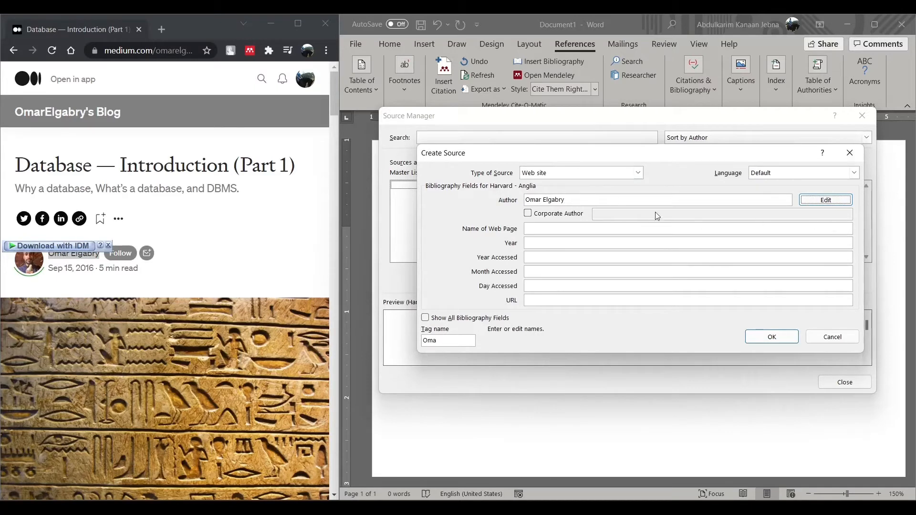
left_click(598, 199)
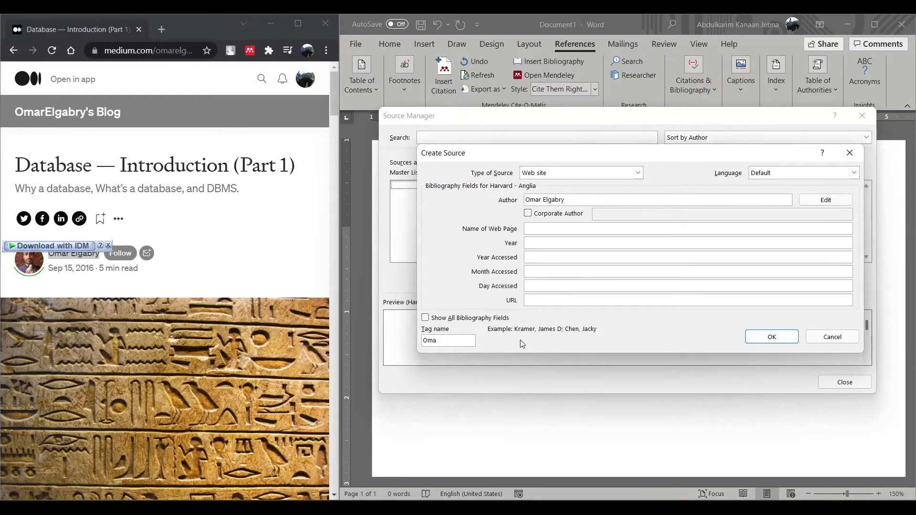
Copy the article title "Database — Introduction (Part 1)" into the source's Name of Web Page field
left_click(556, 232)
left_click_drag(11, 168, 304, 173)
key("ctrl+c")
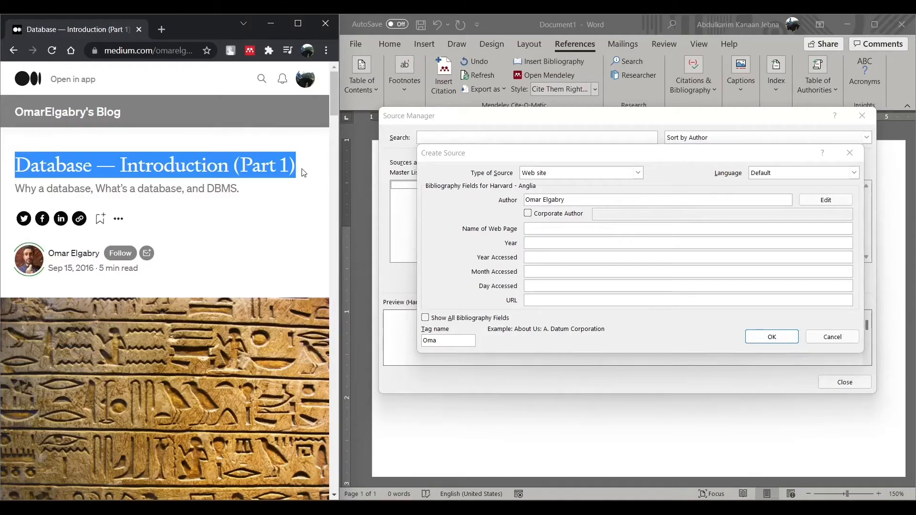
left_click(545, 229)
key("ctrl+v")
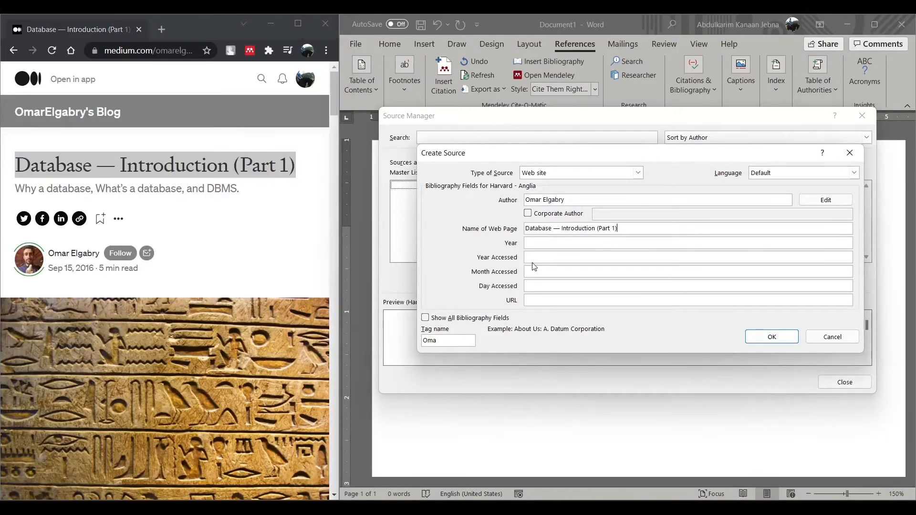
Set the source's year to 2016 and its access date to year 2021, month 11, day 7
left_click(548, 243)
type("2016")
left_click(552, 229)
left_click(546, 257)
left_click(533, 272)
left_click(542, 285)
Copy the article's web address from the browser into the source's URL field
left_click(120, 53)
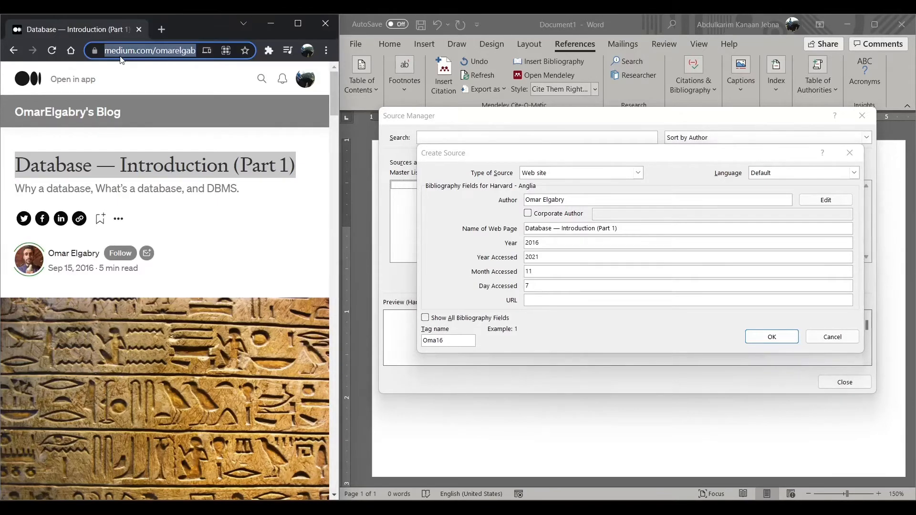
left_click(541, 301)
type("https://medium.com/omarelgabrys-blog/database-introduction-part-1-4844fada1fb0")
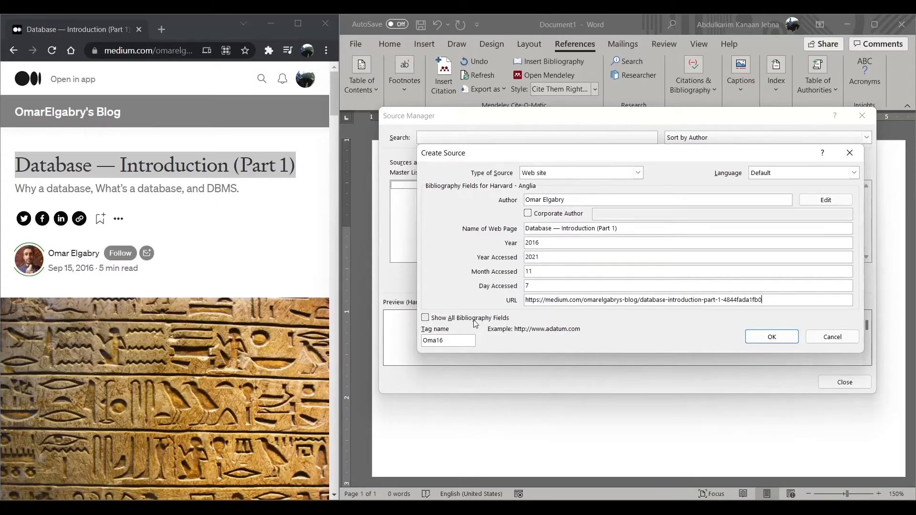
Show all bibliography fields and set the source's publication month to 9 and day to 15
left_click(496, 321)
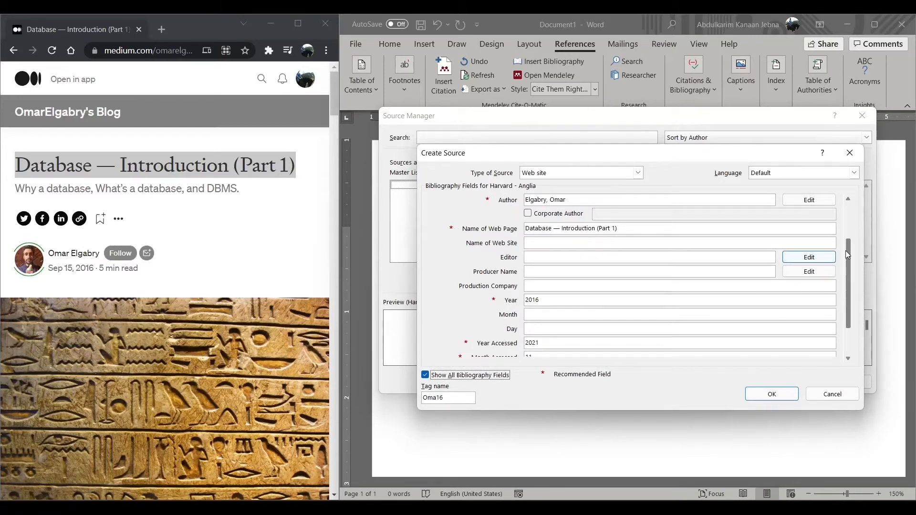
scroll(846, 231, "down", 1)
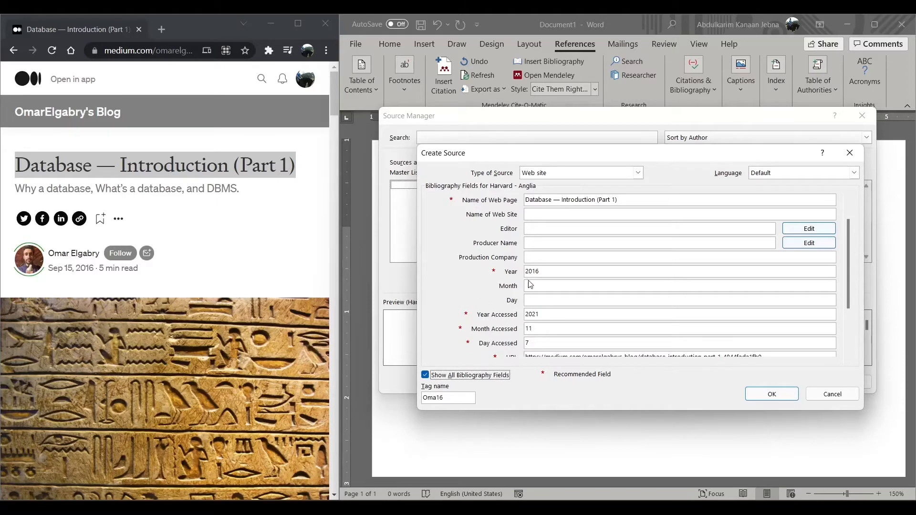
left_click_drag(848, 250, 849, 234)
left_click(541, 314)
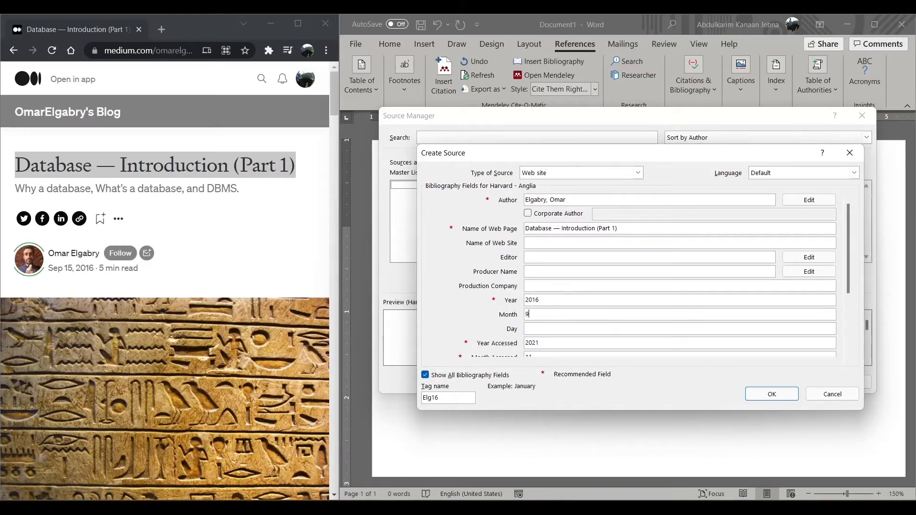
left_click(549, 332)
Copy the blog's name from the article's page header into the source's Name of Web Site field
left_click(539, 246)
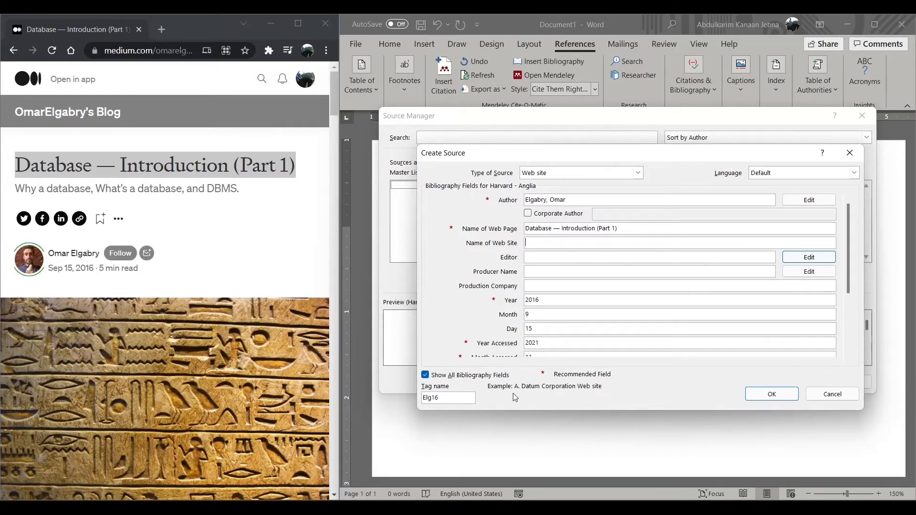
key("Tab")
key("shift+Tab")
left_click_drag(126, 116, 19, 116)
key("ctrl+c")
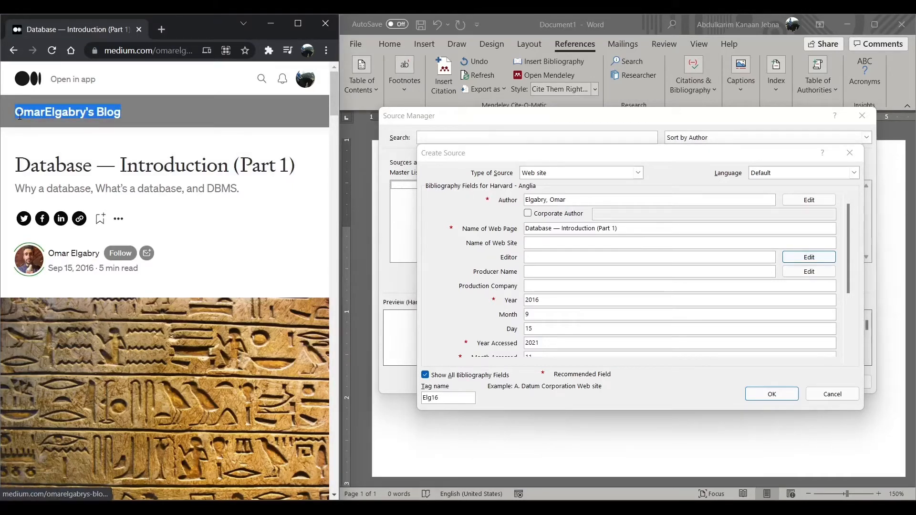
left_click(541, 243)
key("ctrl+v")
Check the remaining optional bibliography fields and save the new web site source
left_click(551, 262)
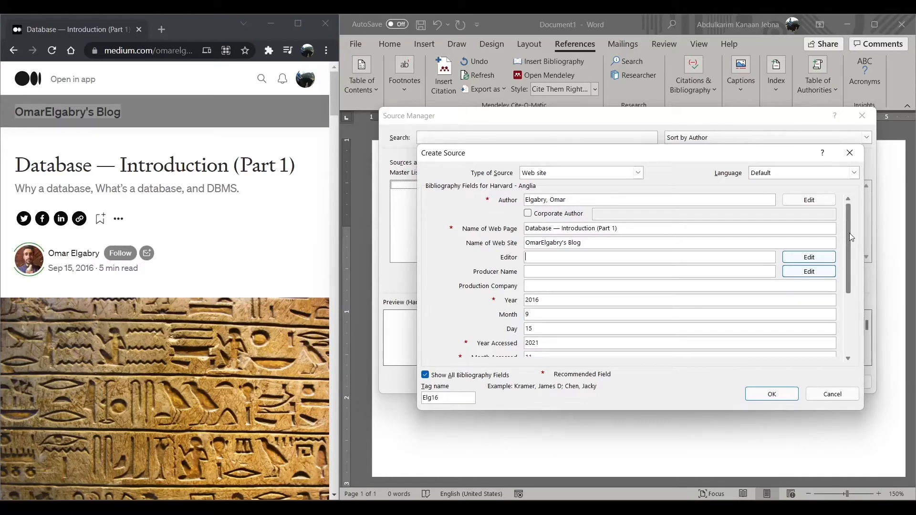
scroll(865, 330, "down", 3)
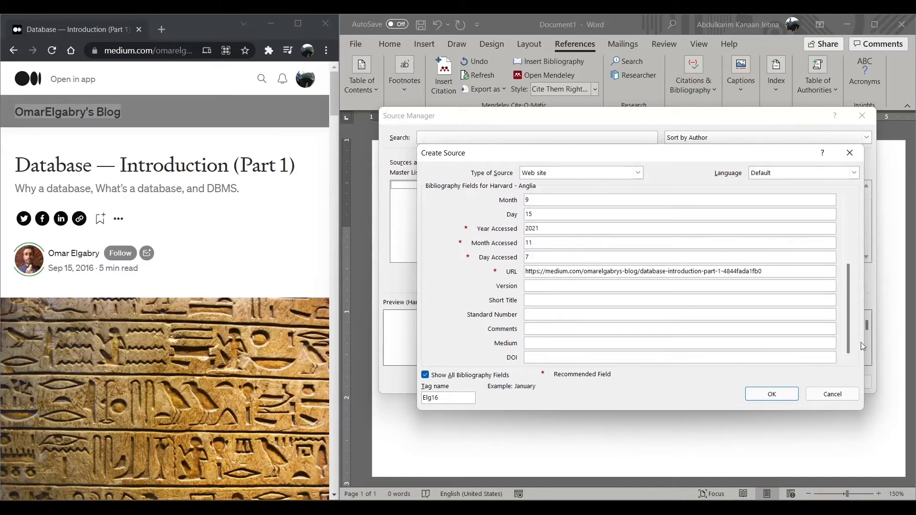
left_click_drag(849, 314, 849, 234)
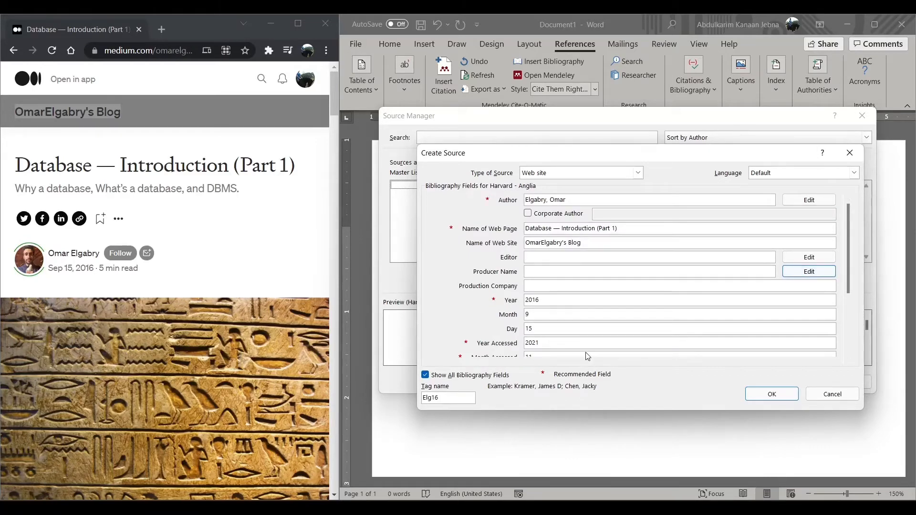
left_click(789, 397)
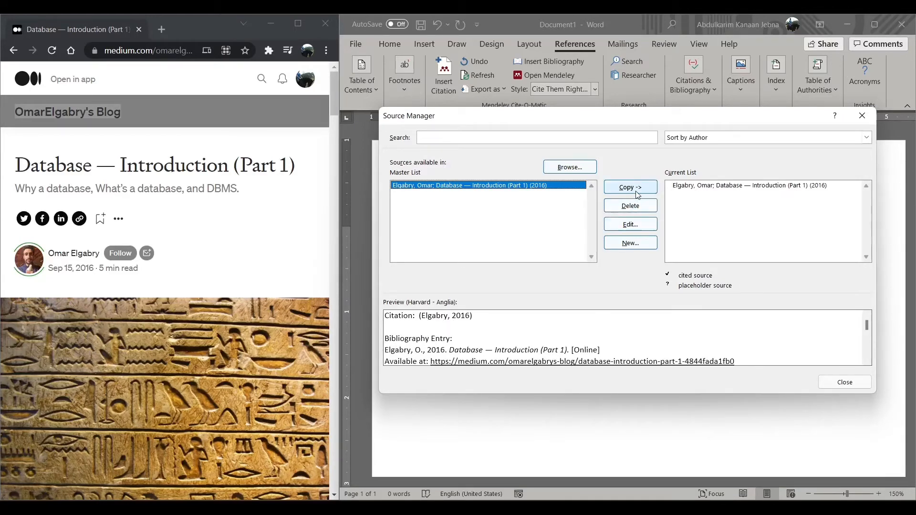
Review the details of the source in the Current List without changing them and close the Source Manager
left_click(706, 189)
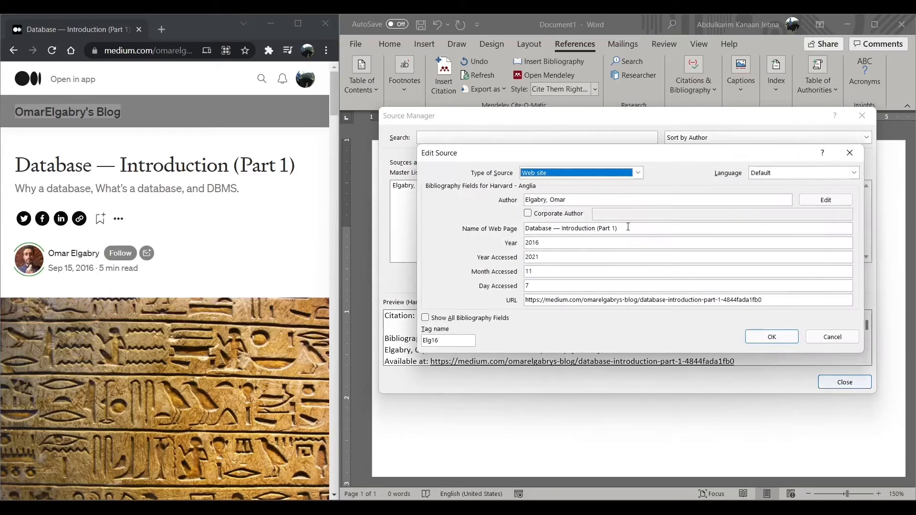
left_click(821, 343)
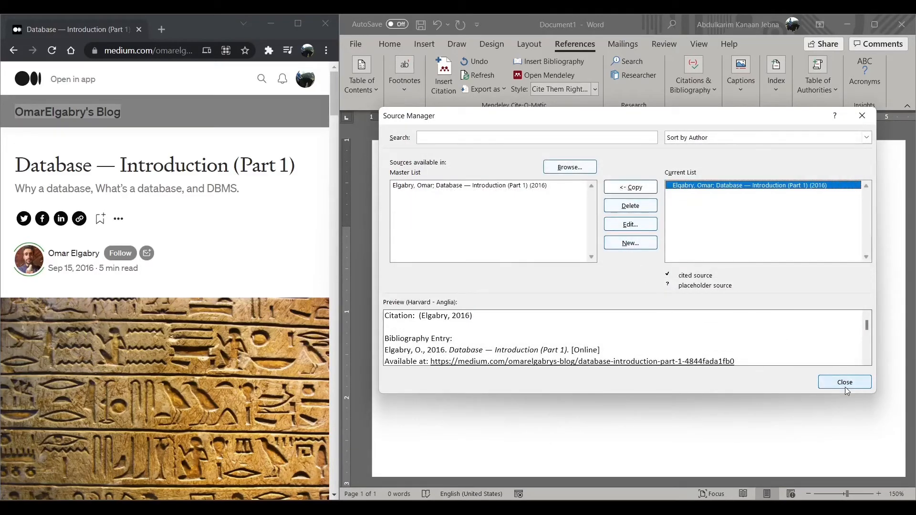
left_click(846, 387)
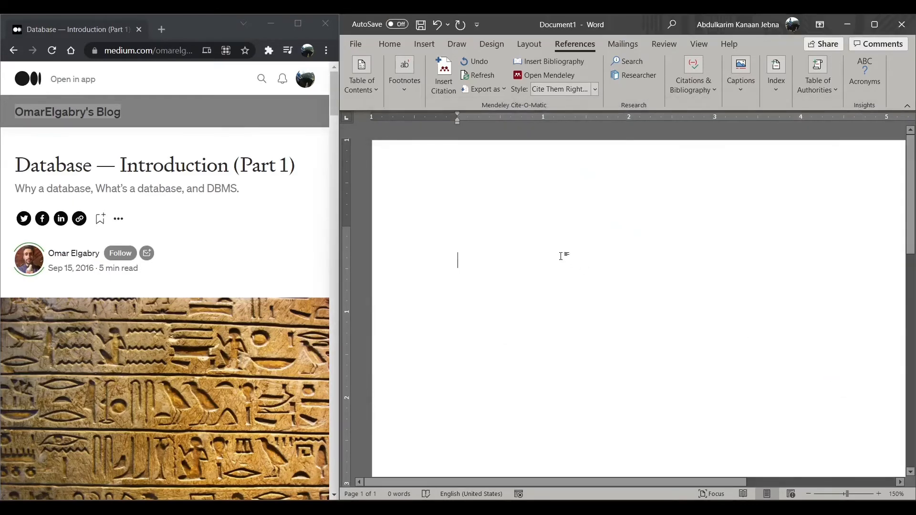
Write the filler text "Llljfldjlsdfhsldfhlsdflsdhflh" and insert a citation of the "Database — Introduction (Part 1)" source after it
type("llljfld")
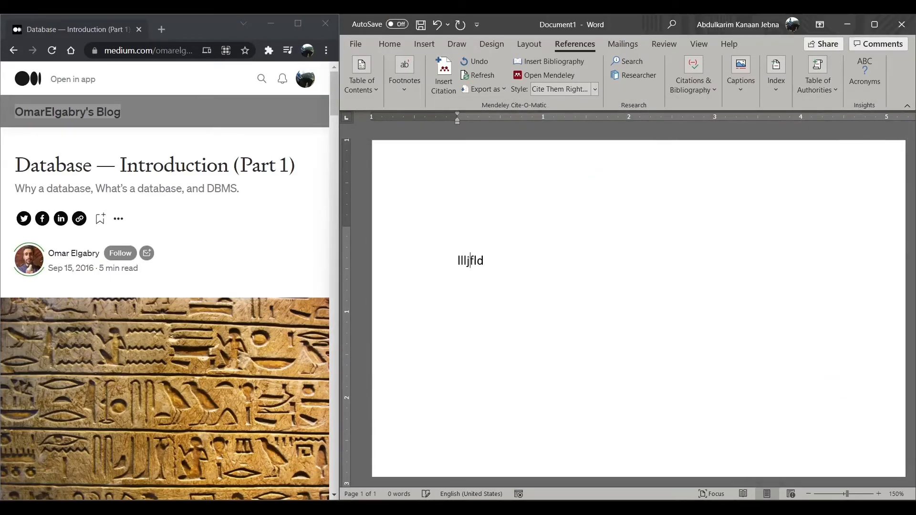
type("jlsdfhsldfhlsdflsdhflh")
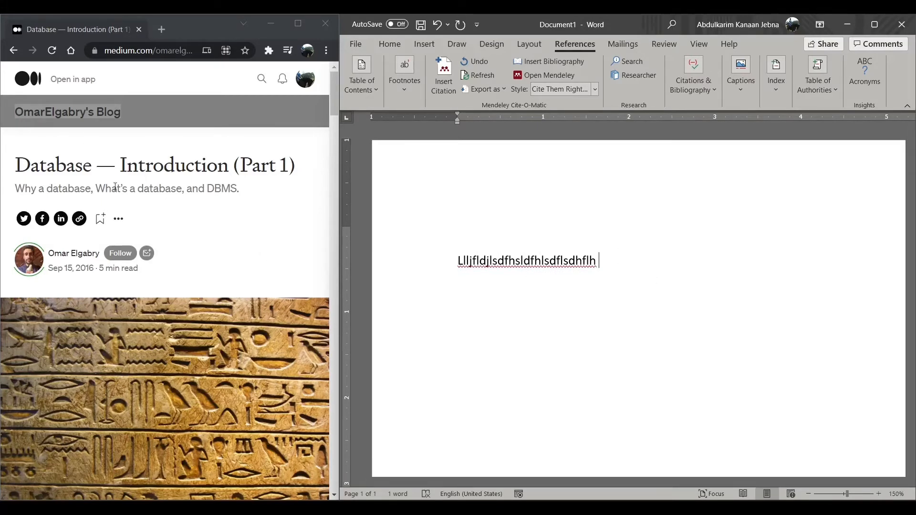
left_click(706, 98)
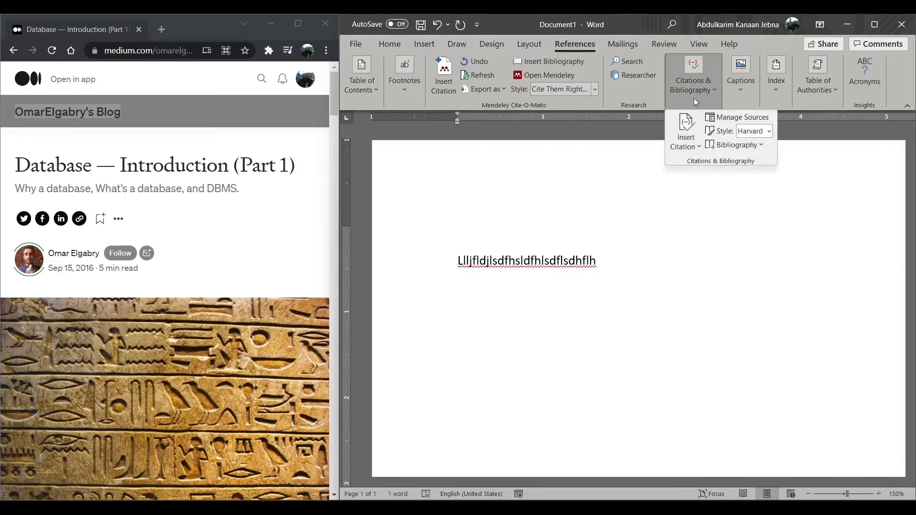
left_click(696, 147)
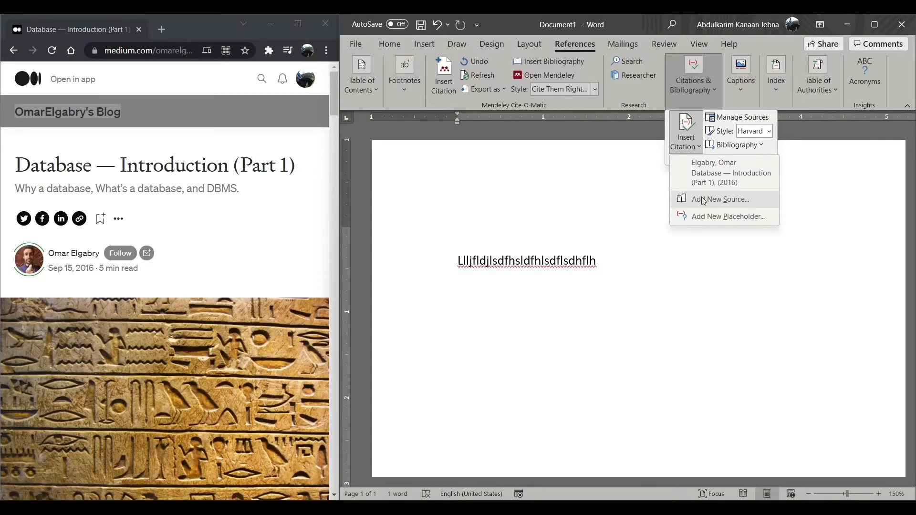
left_click(750, 176)
left_click(706, 257)
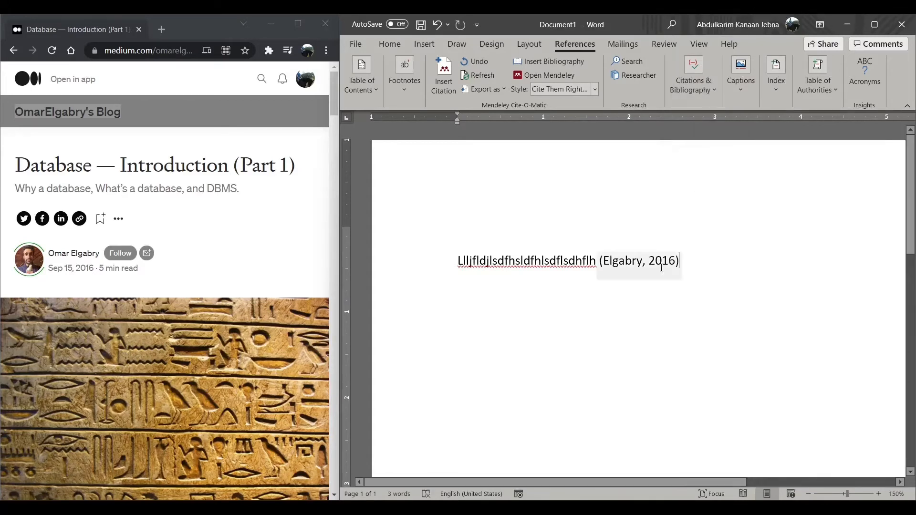
Examine the inserted citation's available options, such as Edit Citation, Edit Source and Update Citations and Bibliography
left_click(618, 262)
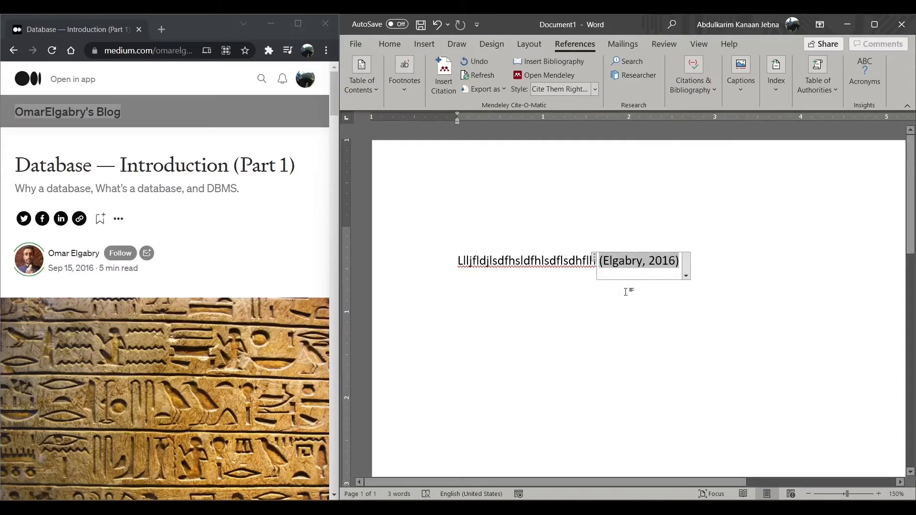
left_click(672, 227)
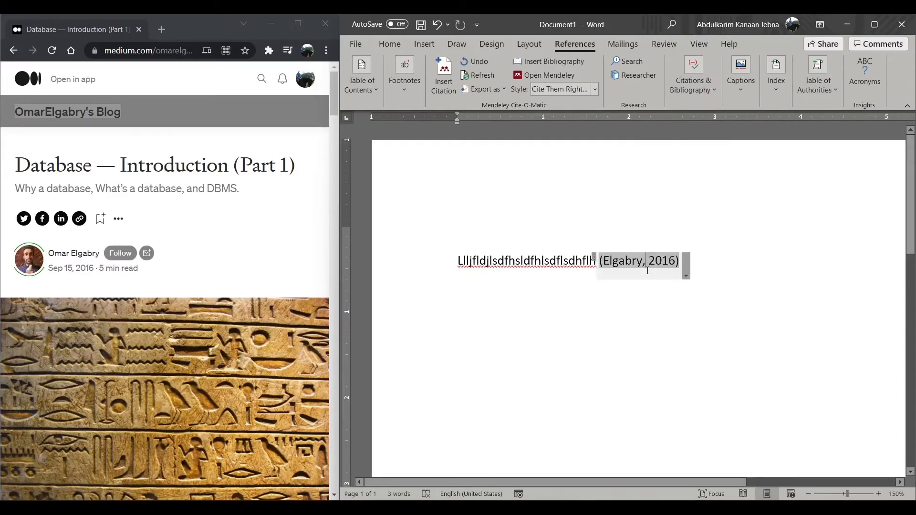
left_click(651, 261)
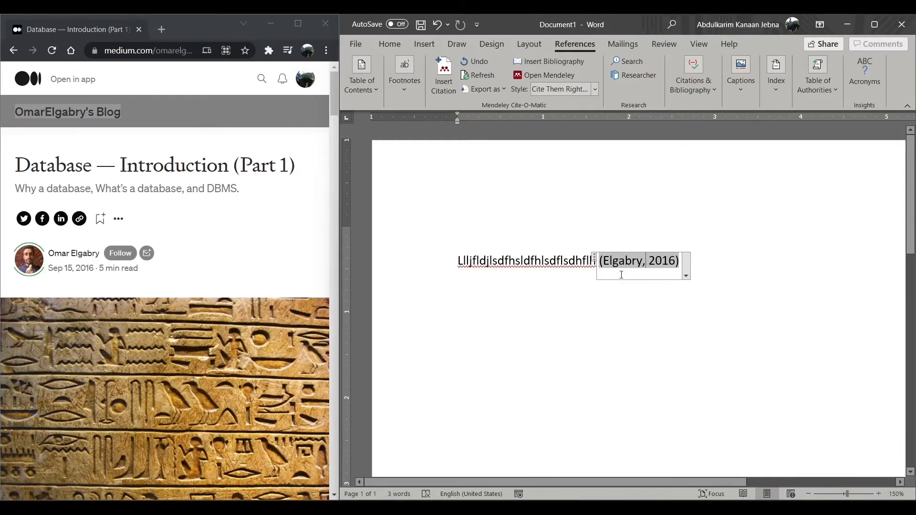
left_click(687, 276)
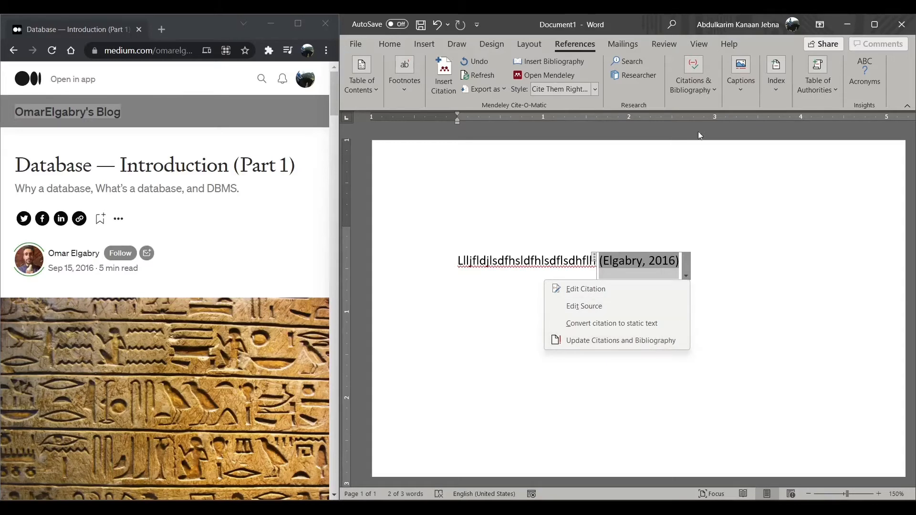
left_click(704, 93)
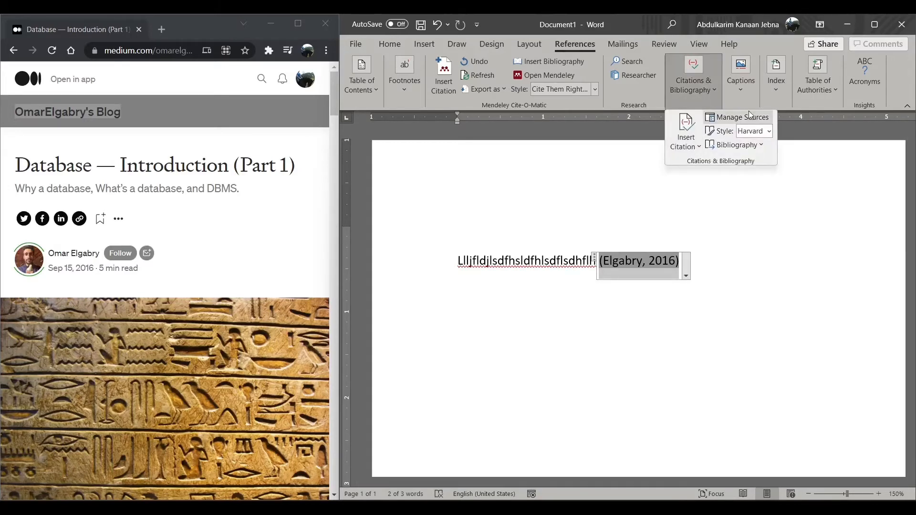
left_click(687, 275)
left_click(687, 275)
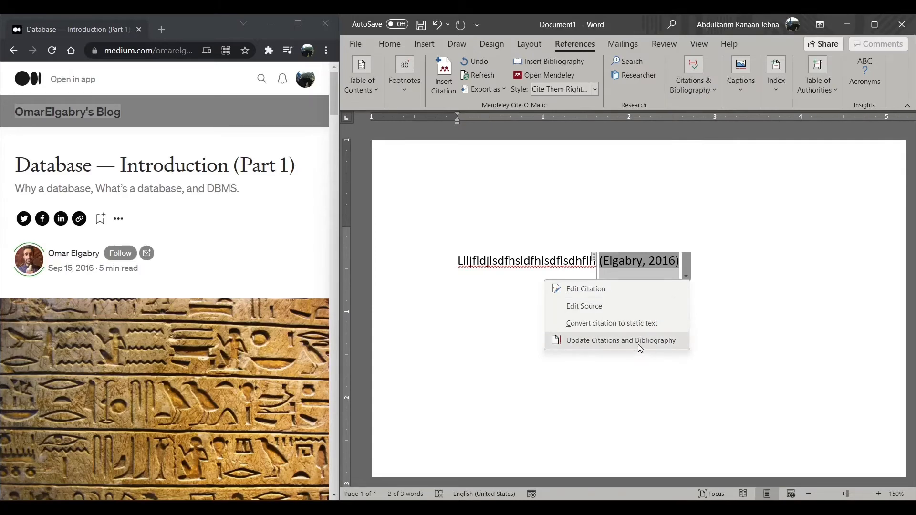
left_click(710, 259)
left_click(709, 259)
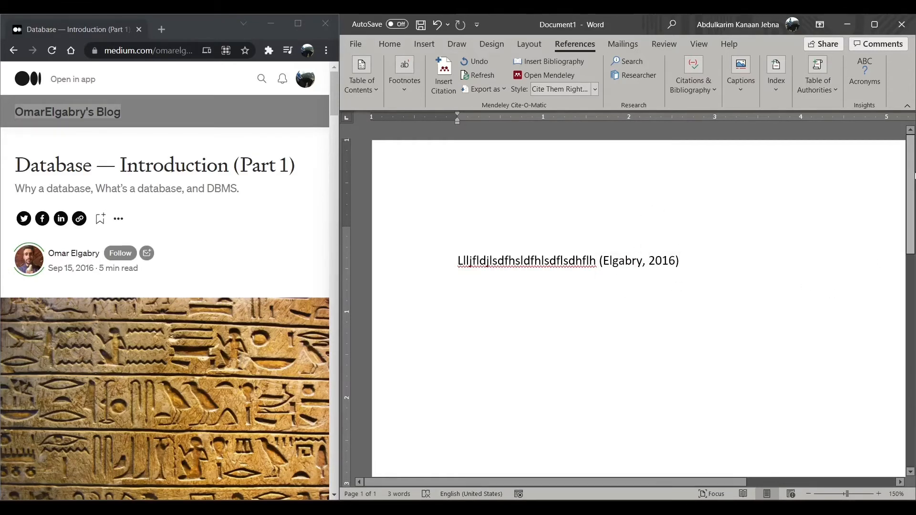
Maximize the Word window and start a new page below the cited line
key("Return")
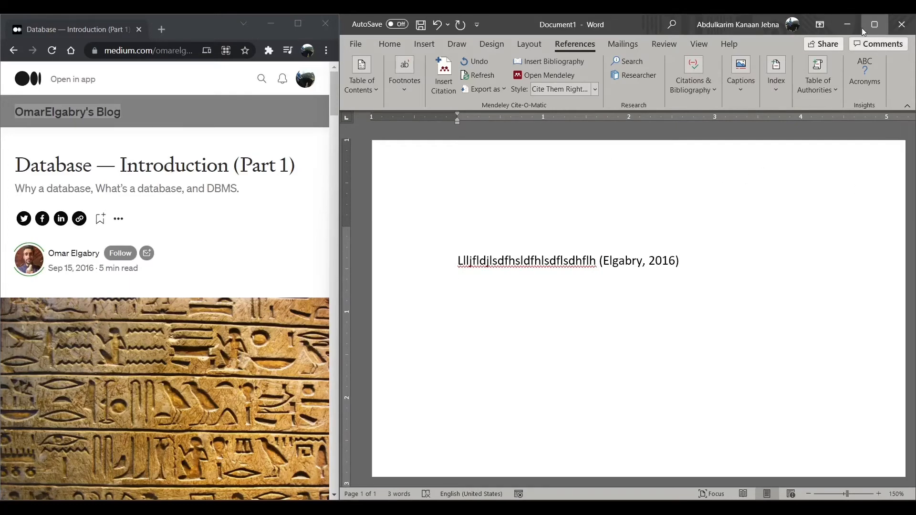
left_click(886, 29)
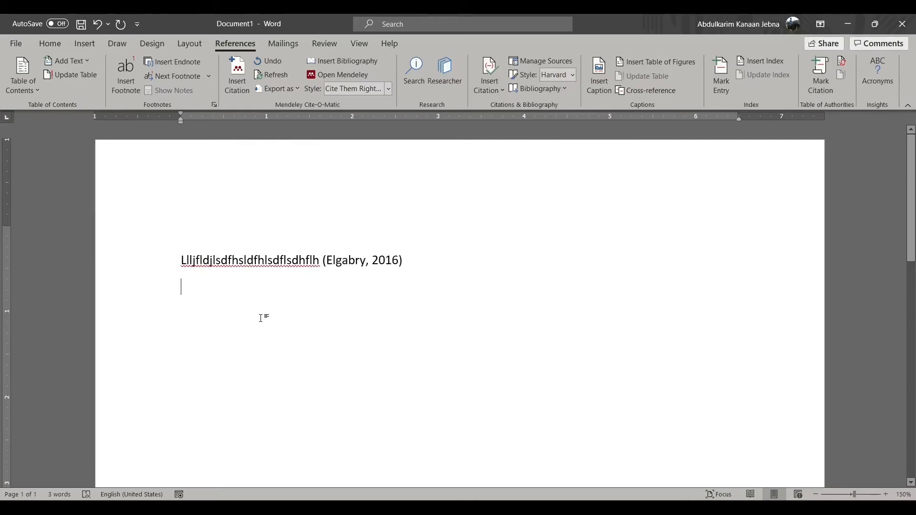
key("ctrl+Return")
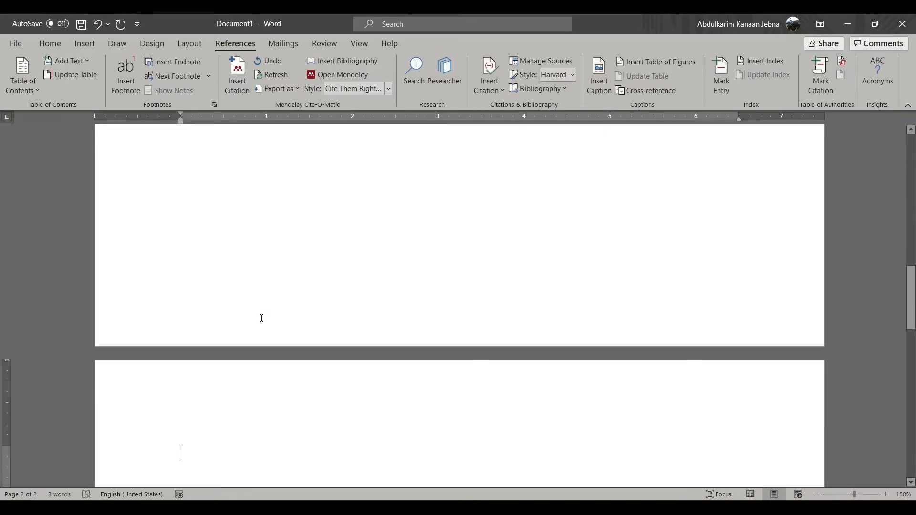
type("Referenc")
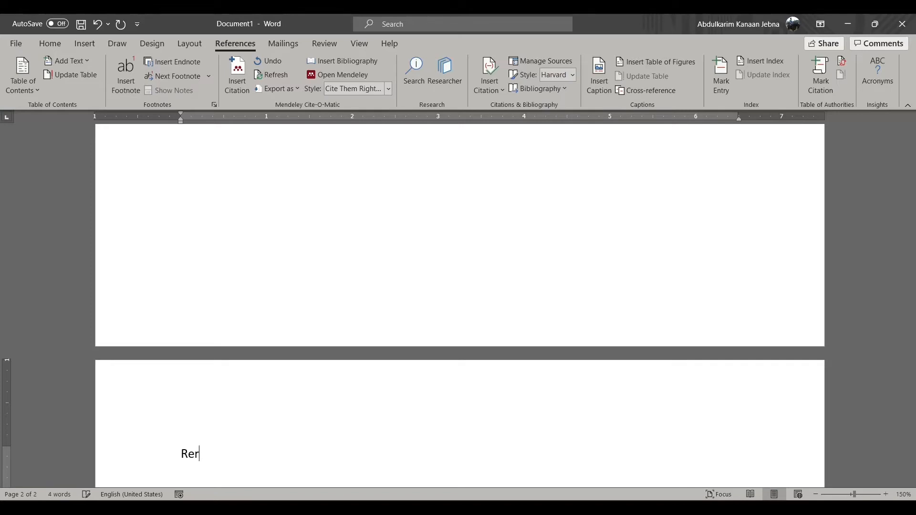
type("es")
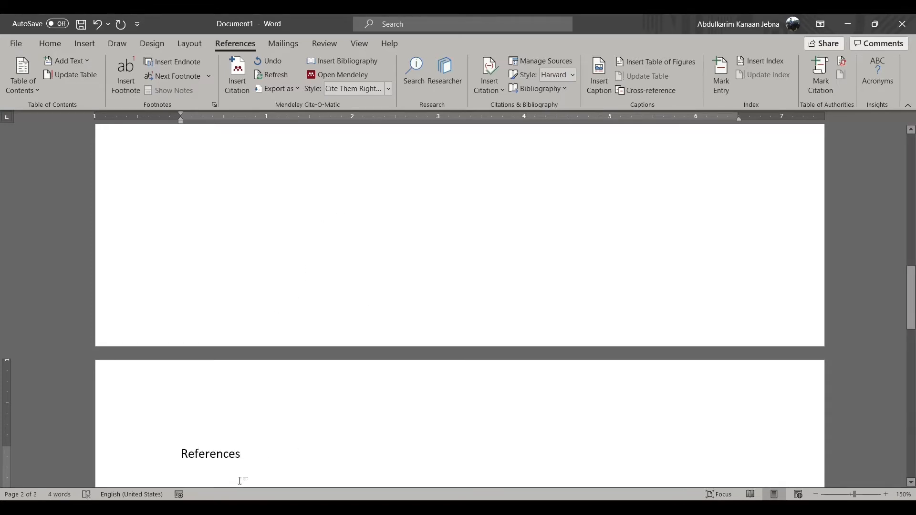
scroll(283, 449, "down", 3)
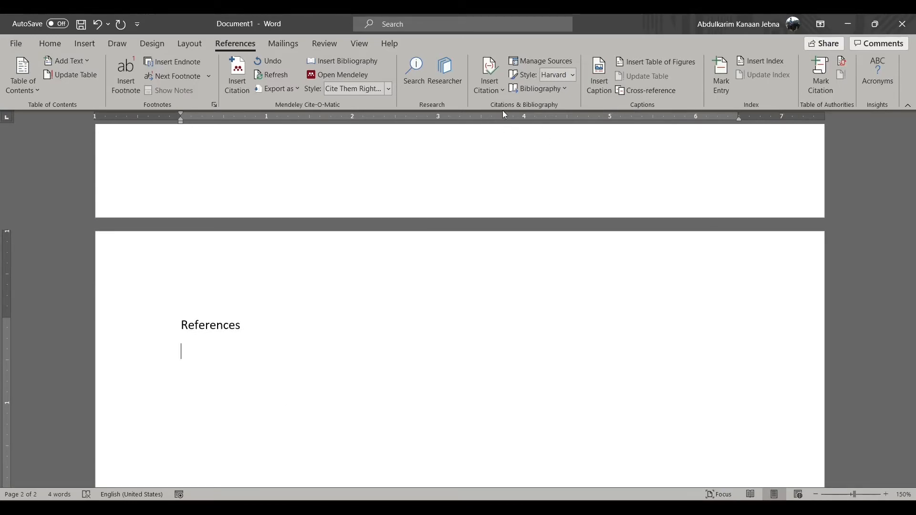
left_click(569, 90)
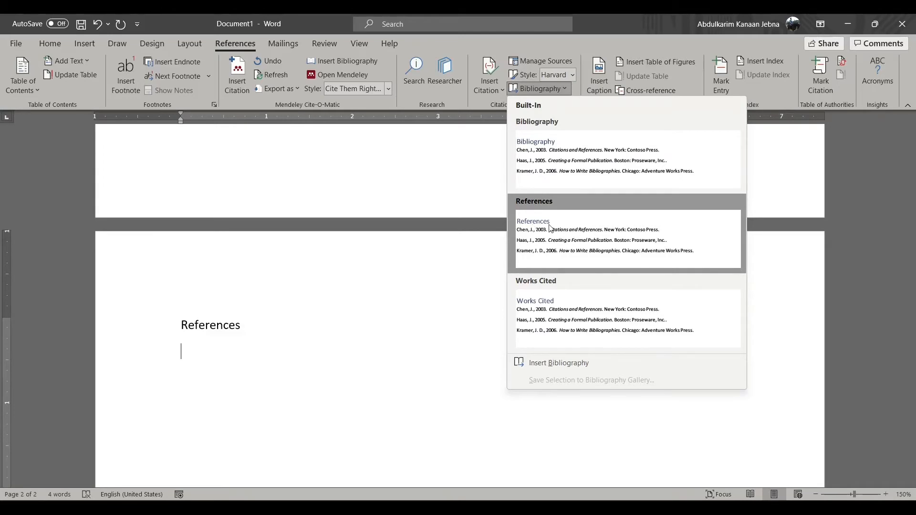
left_click(235, 333)
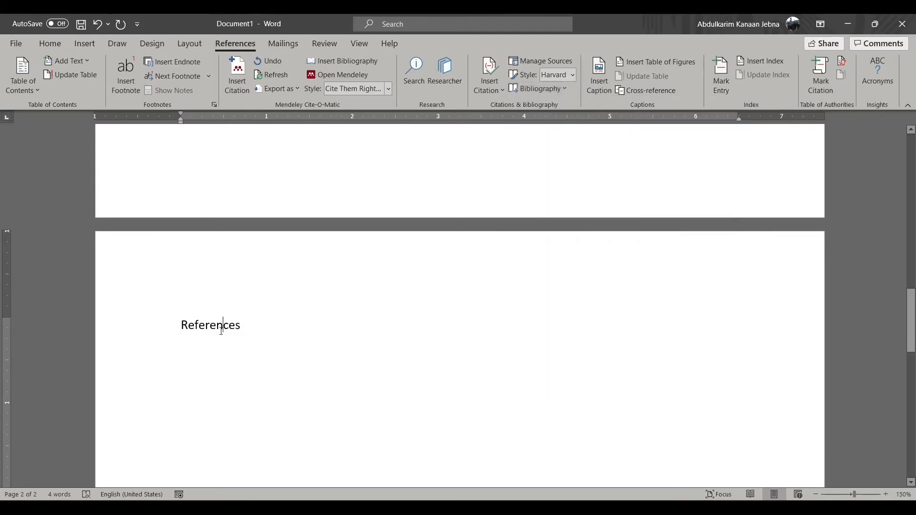
double_click(222, 330)
key("BackSpace")
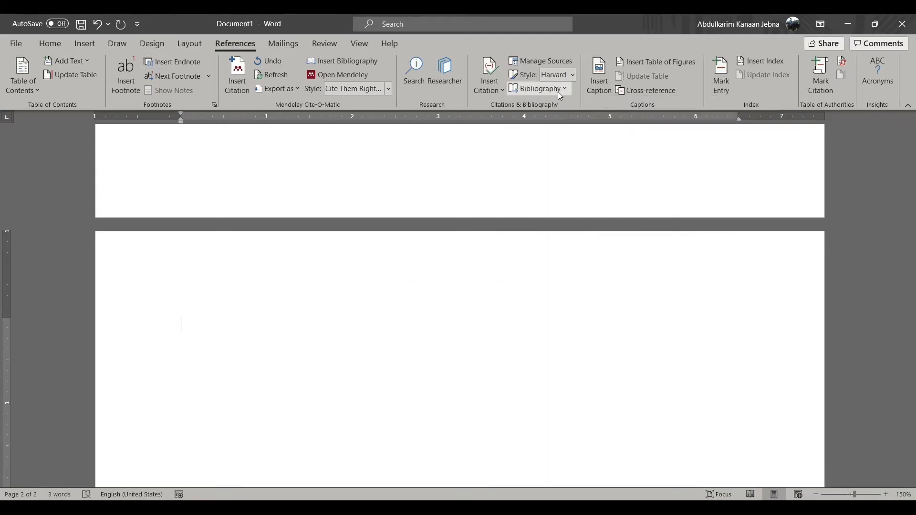
Insert the built-in References list on the new page and check its entry for the Medium article
left_click(564, 90)
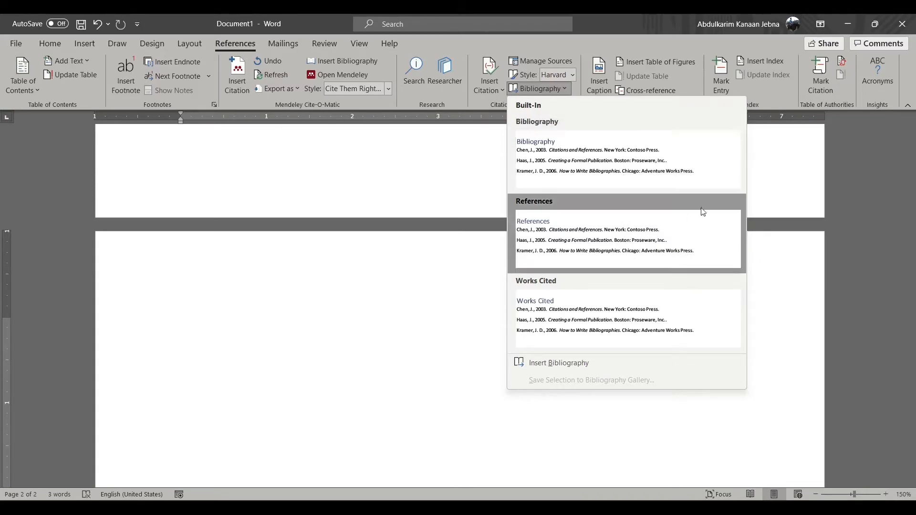
left_click(528, 230)
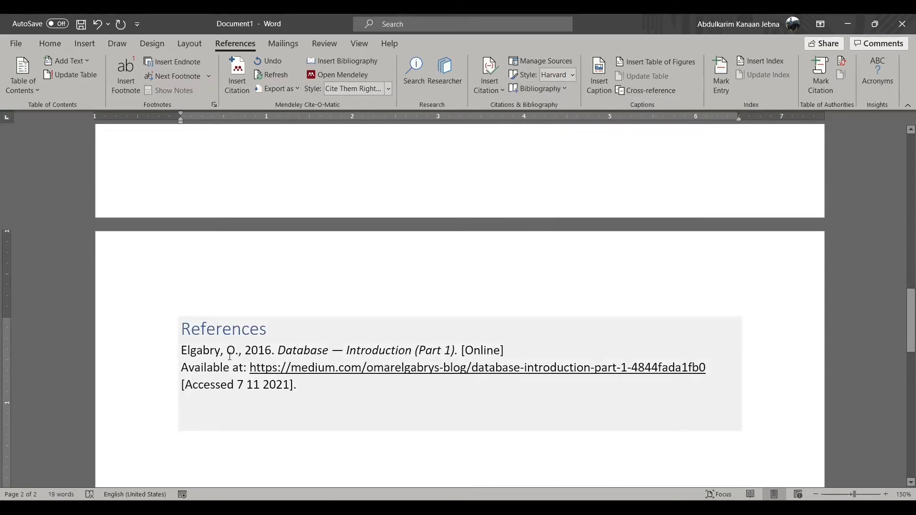
left_click(350, 391)
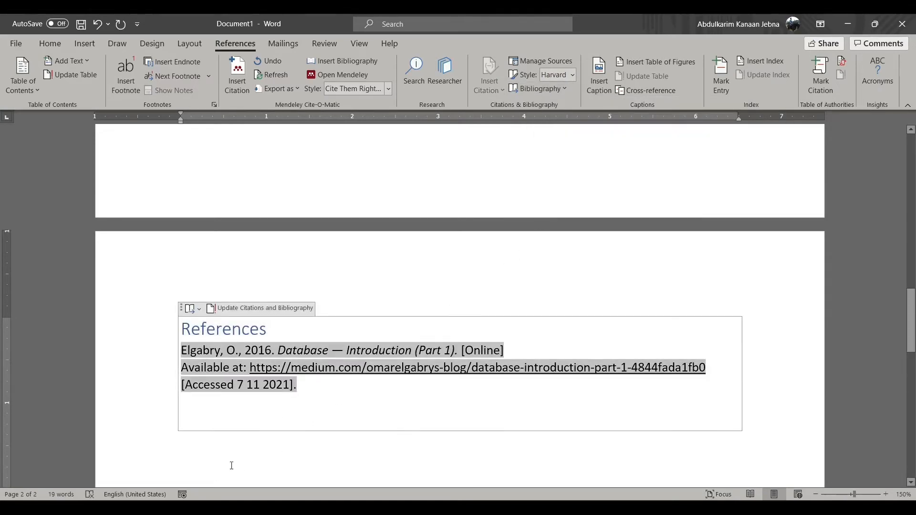
left_click(280, 386)
Change the year of the "Database — Introduction (Part 1)" source to 2017, updating both the master list and the current document
left_click(552, 61)
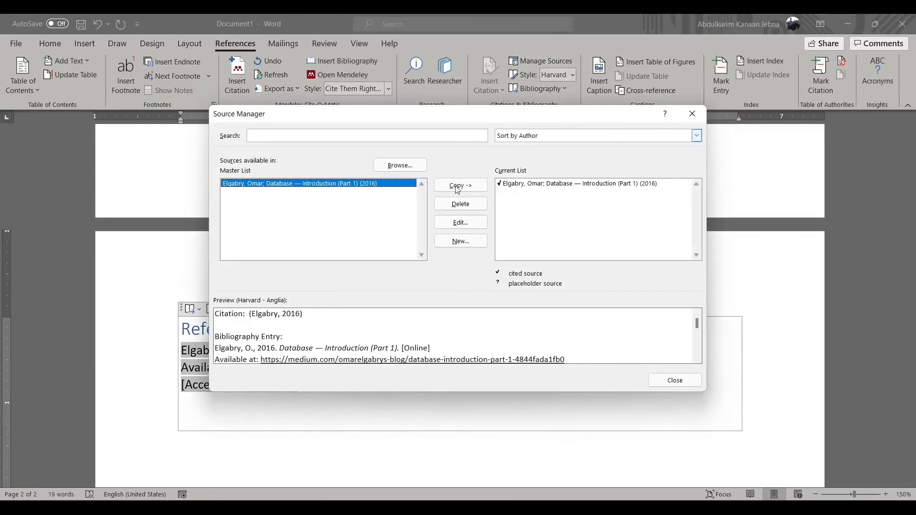
left_click(577, 185)
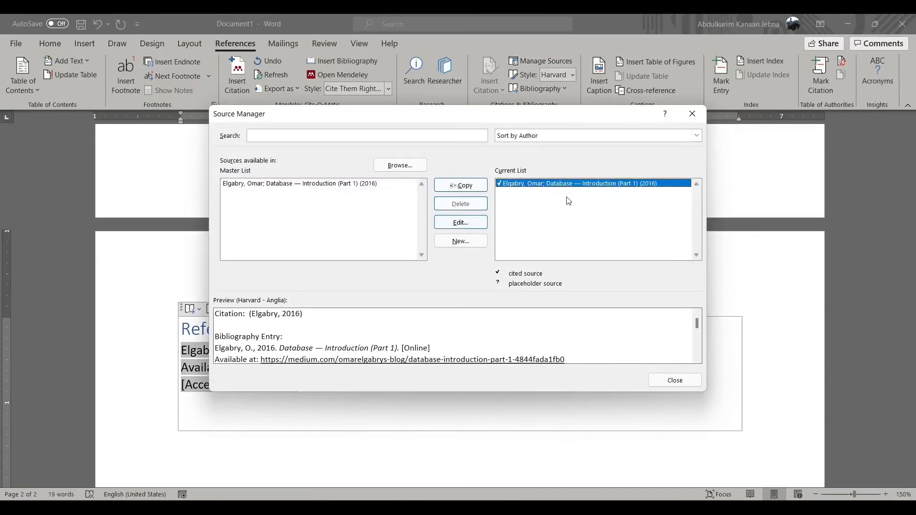
left_click(469, 223)
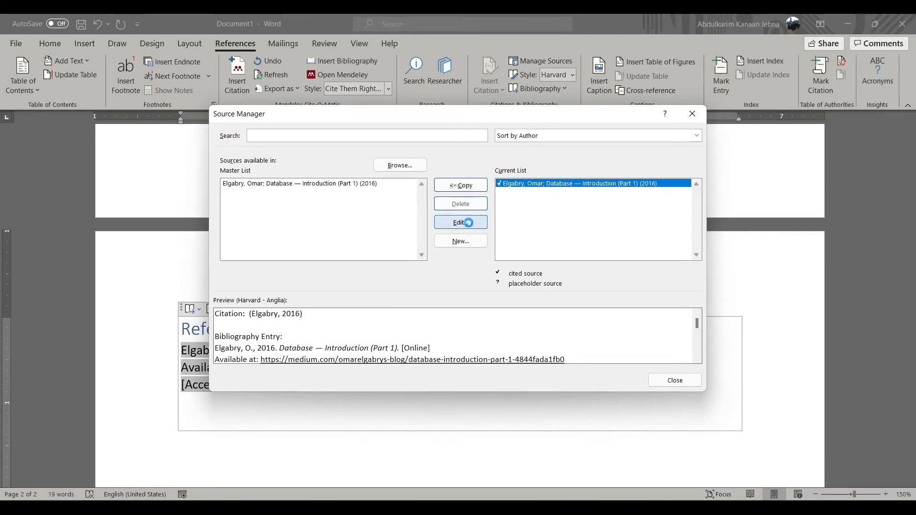
left_click(560, 244)
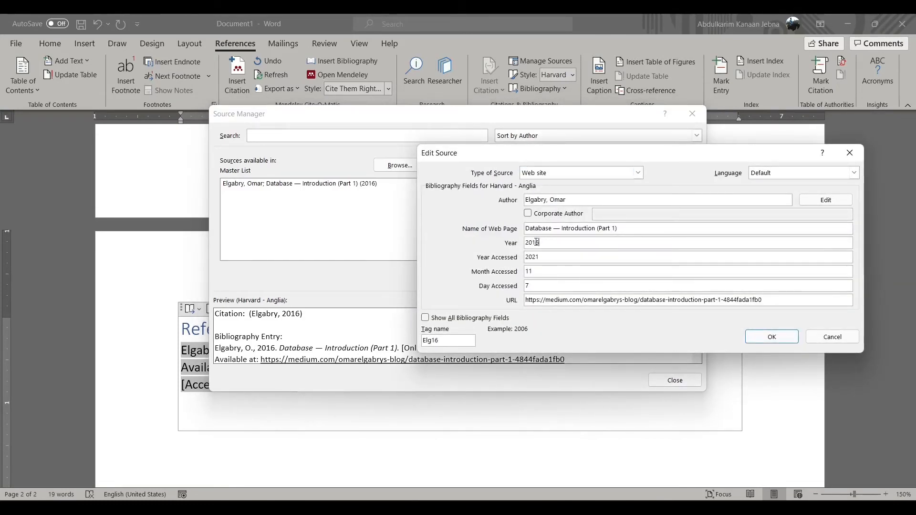
key("BackSpace")
type("7")
left_click(783, 341)
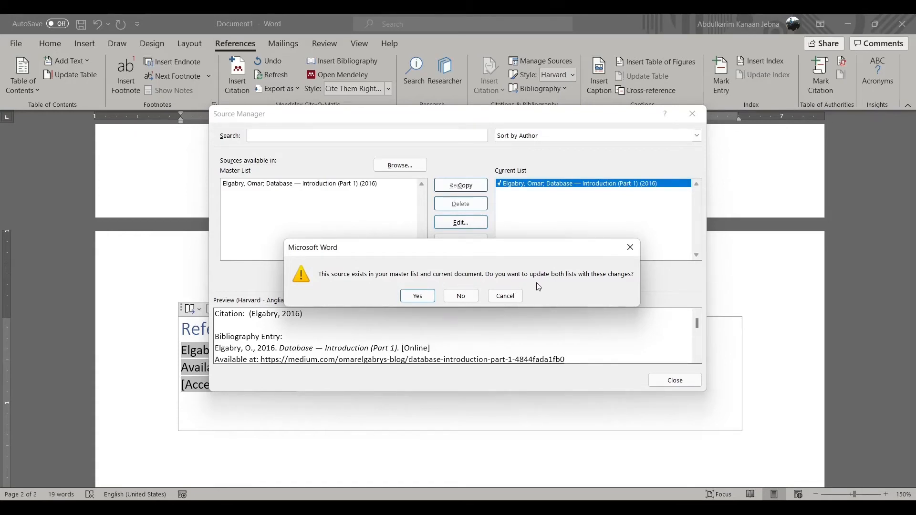
left_click(426, 299)
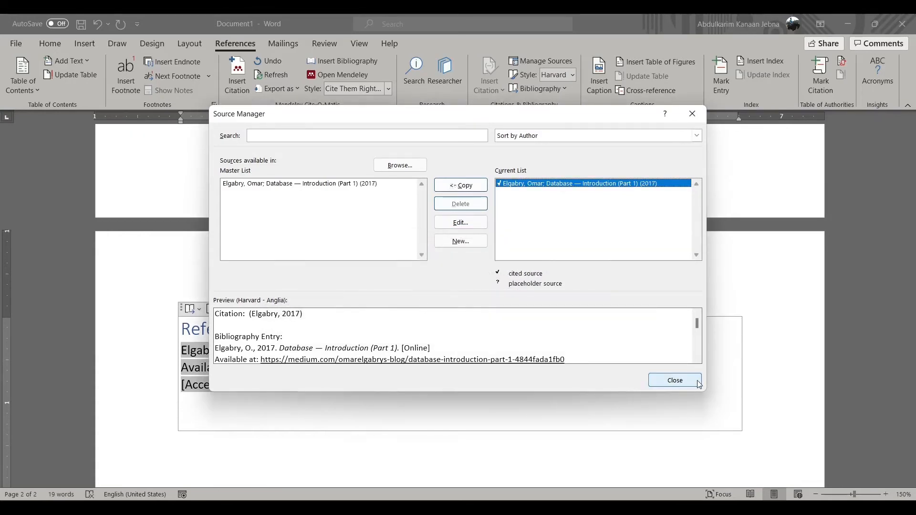
left_click(692, 380)
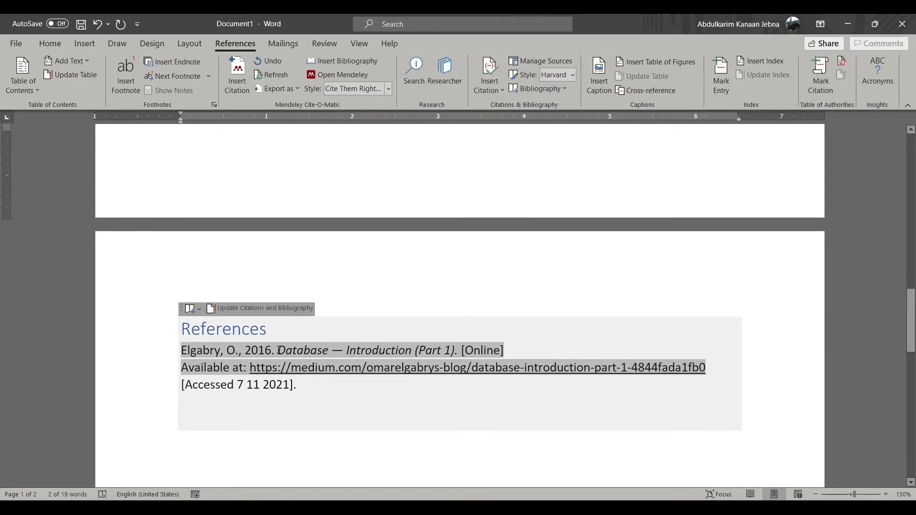
Check the in-text citation on the first page and update the References list with the edited source details
scroll(374, 263, "up", 10)
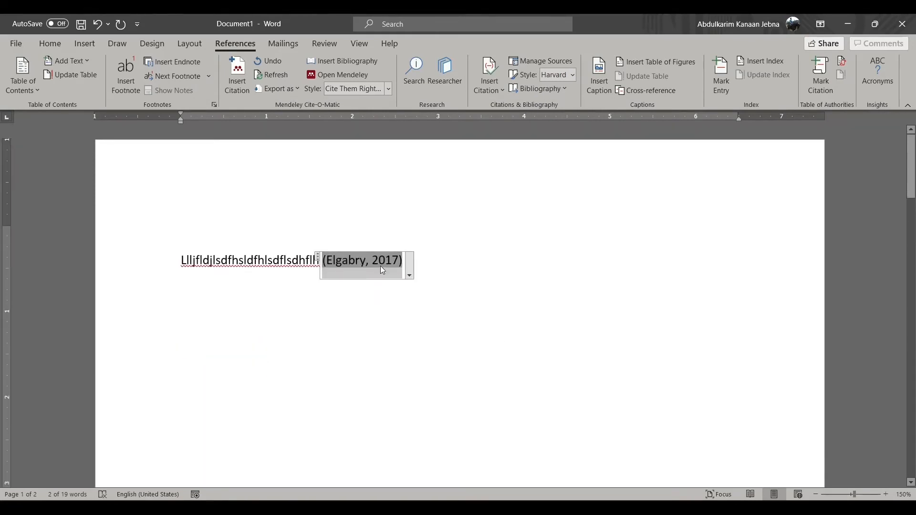
scroll(378, 281, "down", 10)
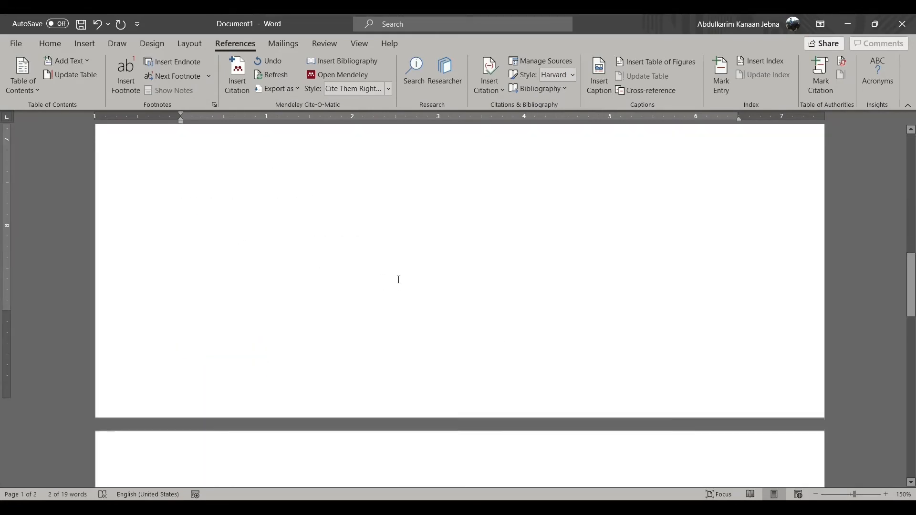
scroll(398, 279, "down", 1)
left_click(281, 233)
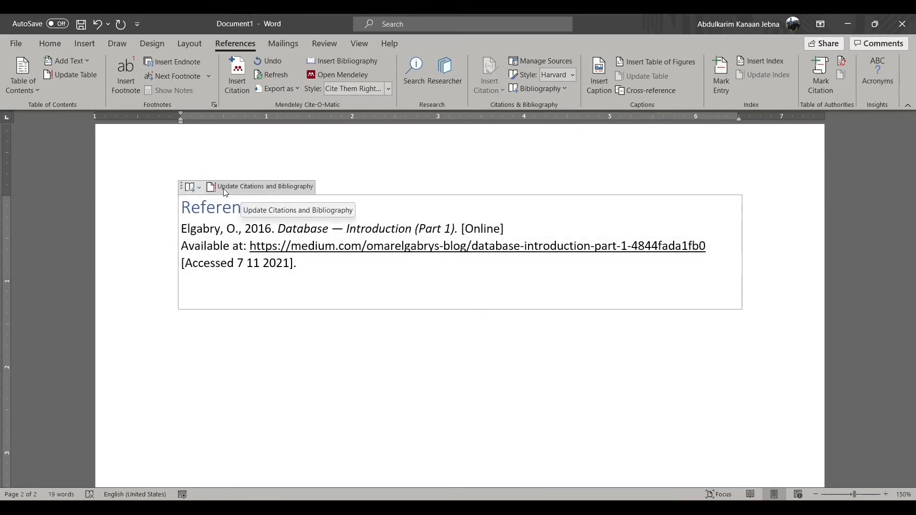
left_click(252, 187)
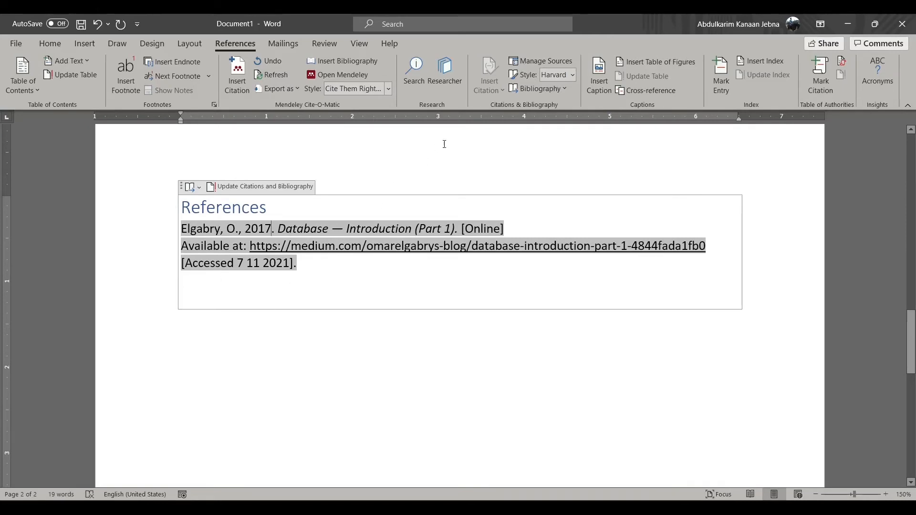
key("Tab")
key("ctrl+z")
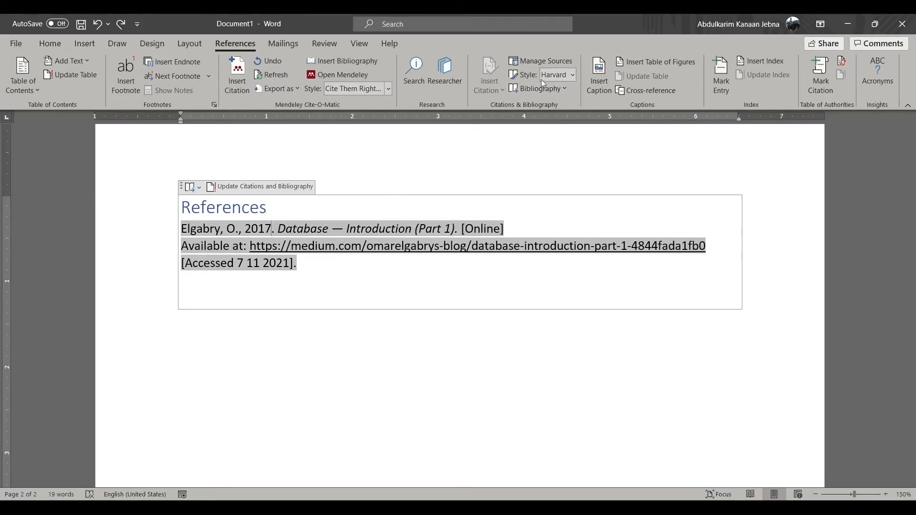
Switch the citation style to APA Sixth Edition and check the reference entry and in-text citation
left_click(572, 75)
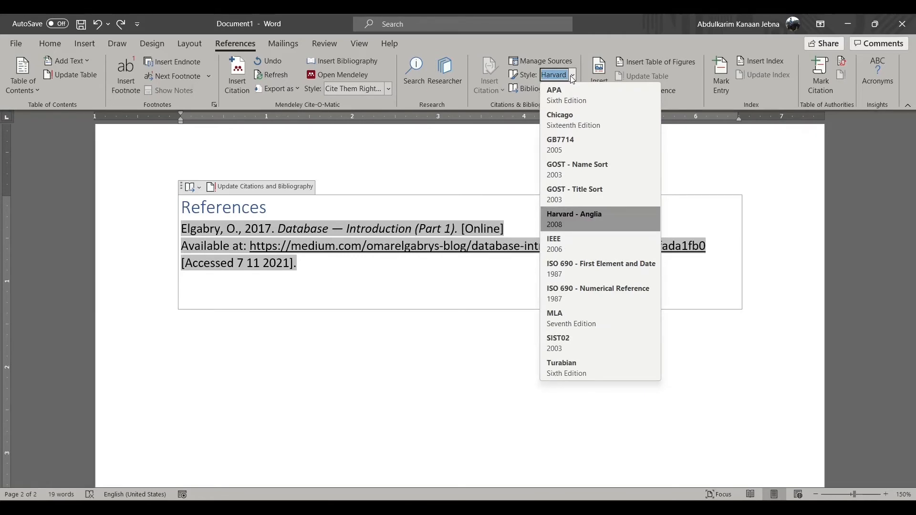
left_click(594, 95)
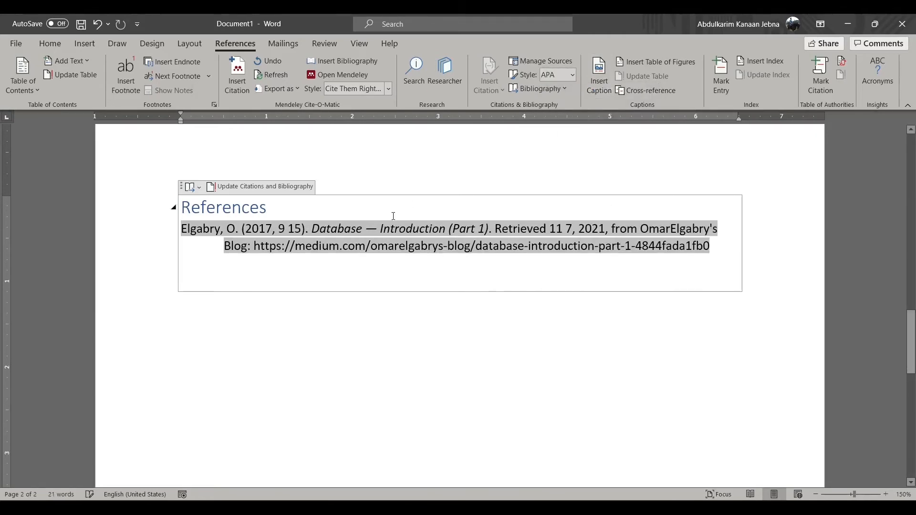
scroll(431, 310, "up", 10)
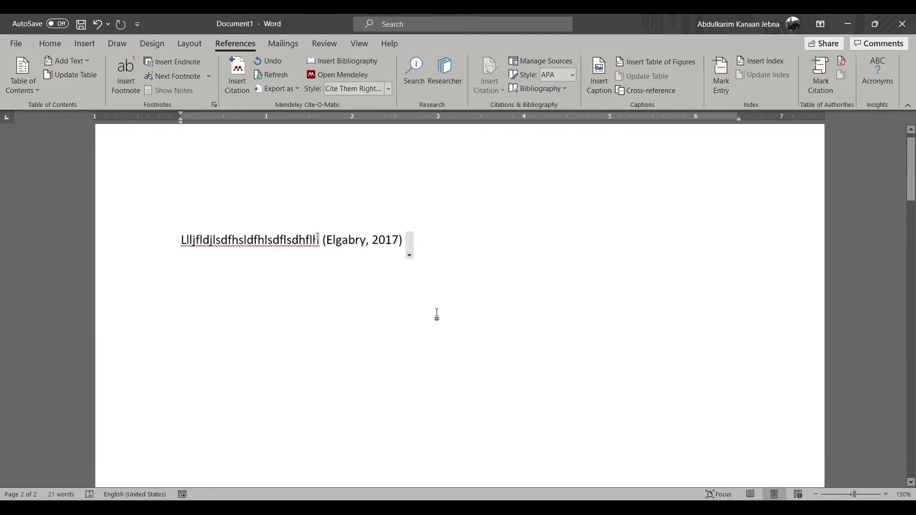
left_click(375, 263)
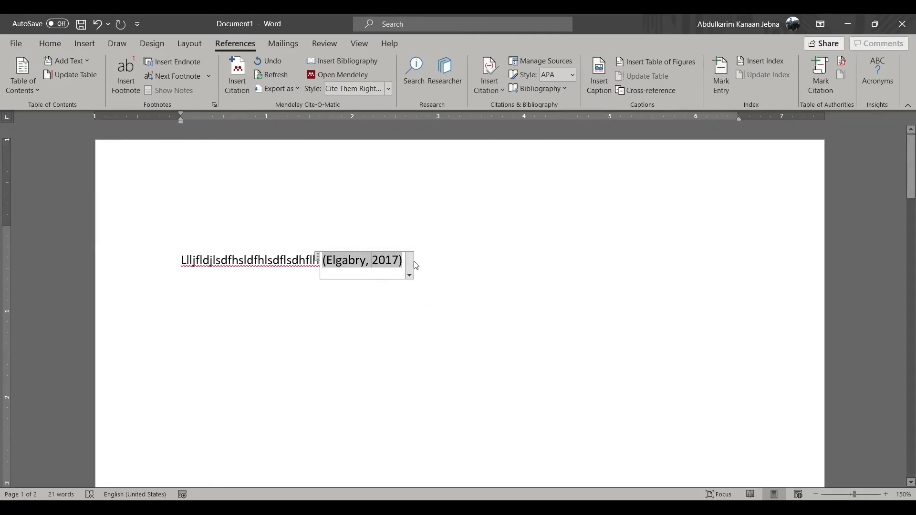
scroll(466, 272, "down", 10)
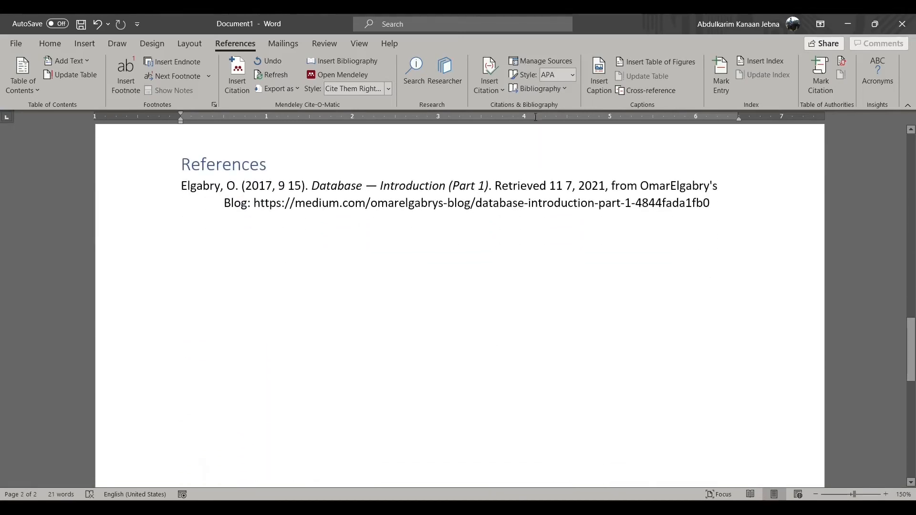
Try the IEEE 2006 citation style on the document's citation and reference list
left_click(572, 74)
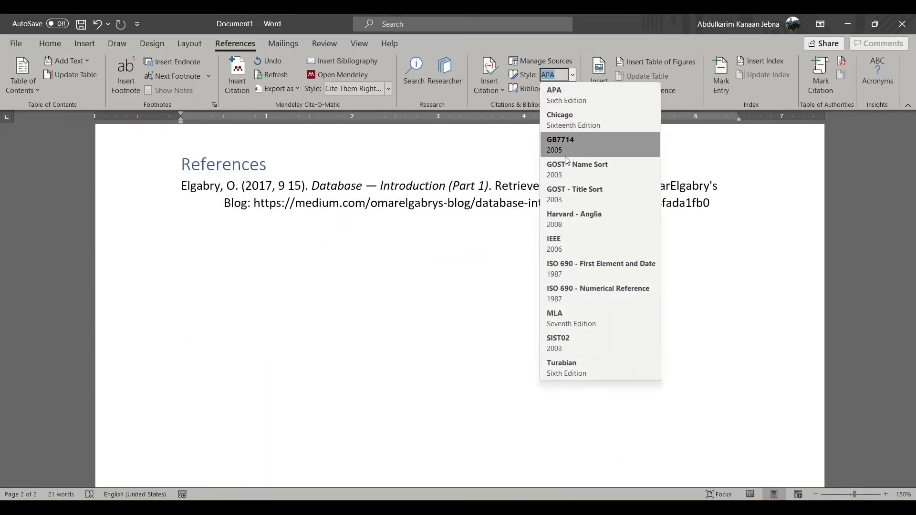
left_click(586, 247)
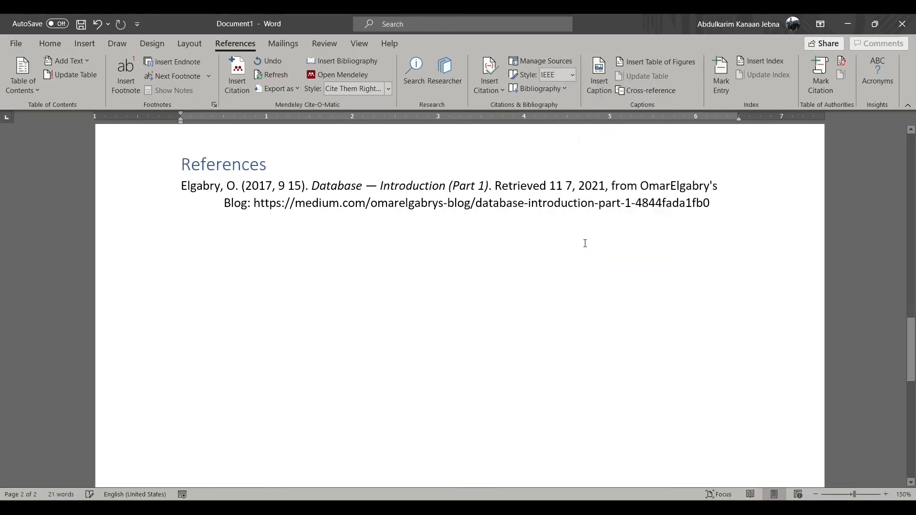
scroll(285, 247, "up", 8)
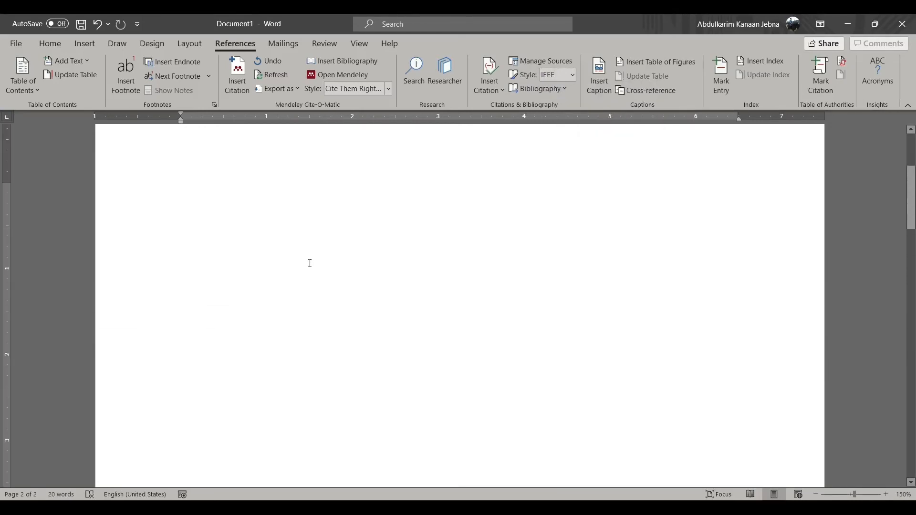
scroll(320, 272, "down", 2)
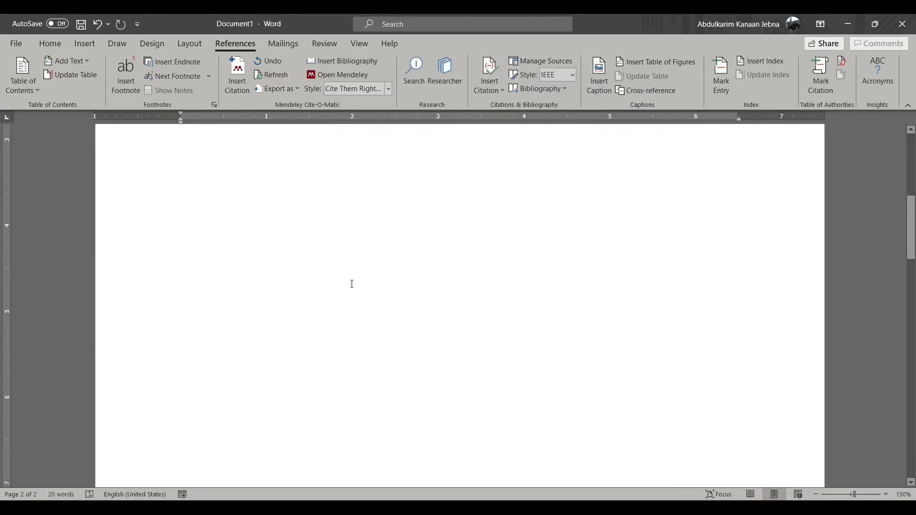
Set the citation style to Harvard - Anglia 2008 and check the in-text citation and reference list
left_click(572, 75)
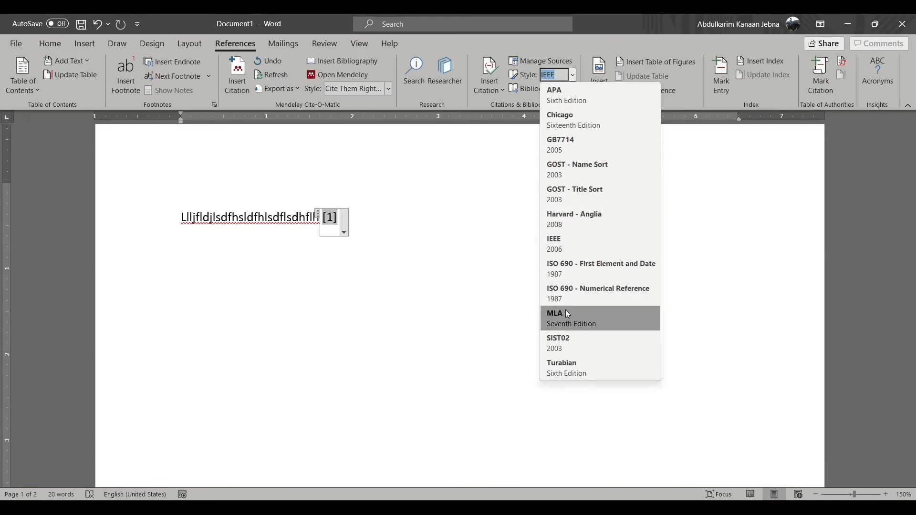
left_click(584, 229)
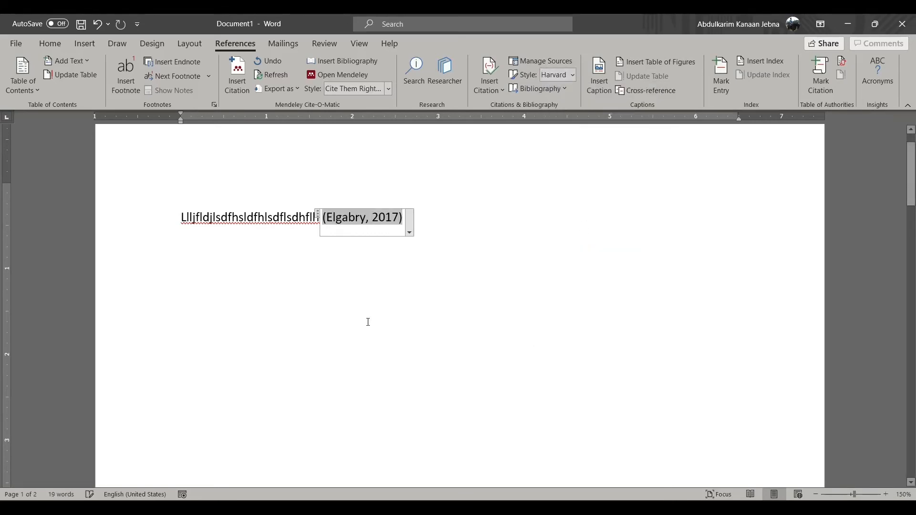
scroll(439, 274, "down", 10)
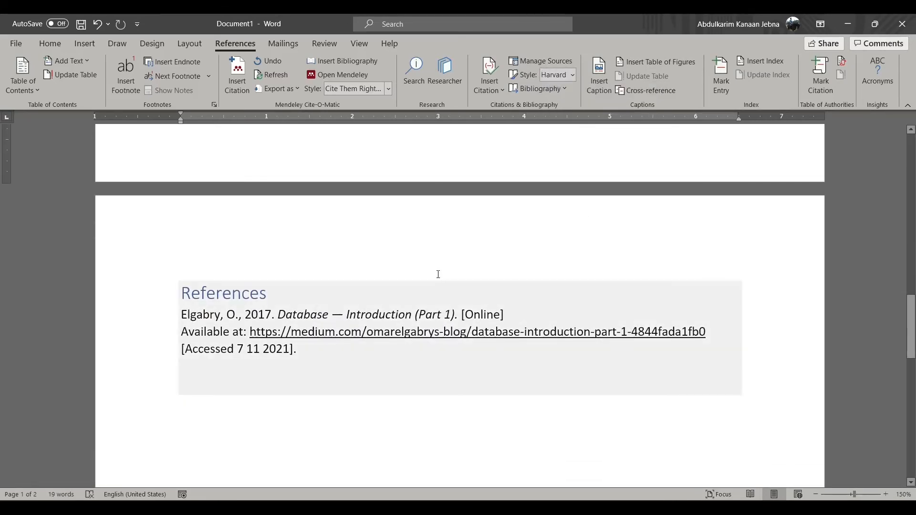
scroll(439, 275, "up", 10)
left_click(483, 289)
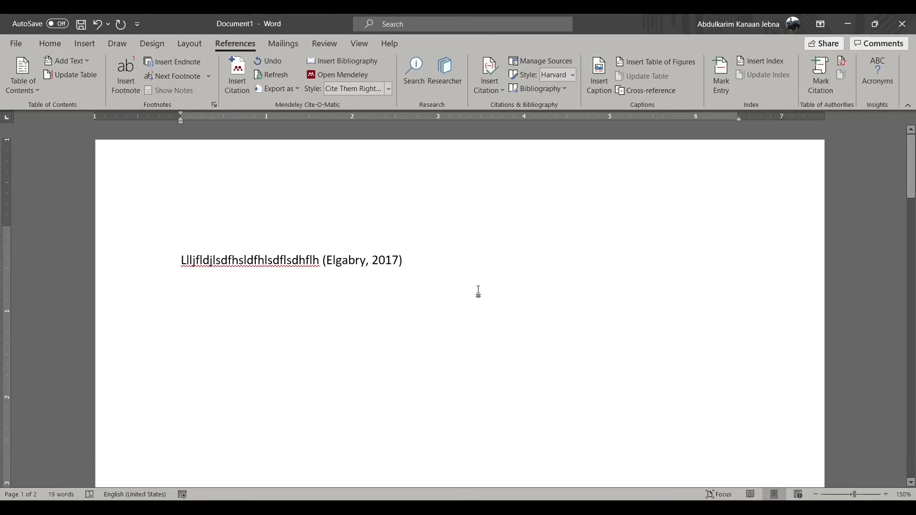
left_click(372, 270)
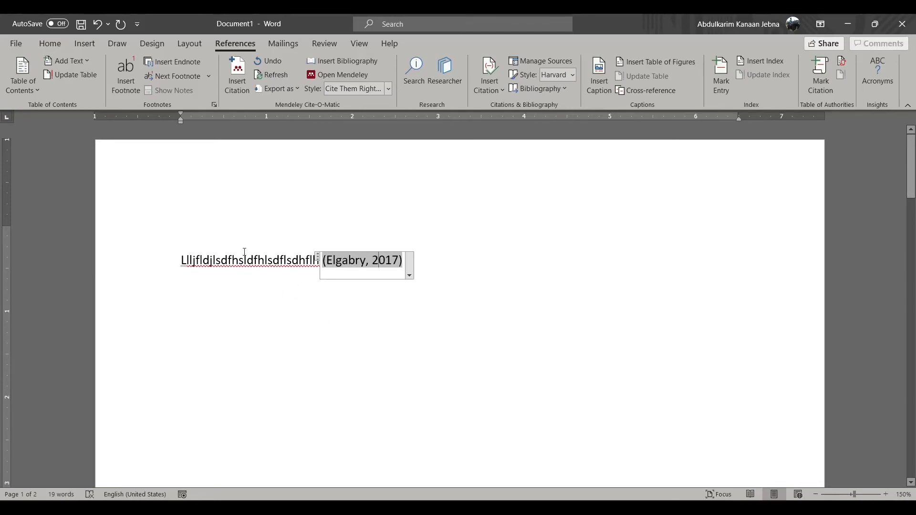
left_click(277, 262)
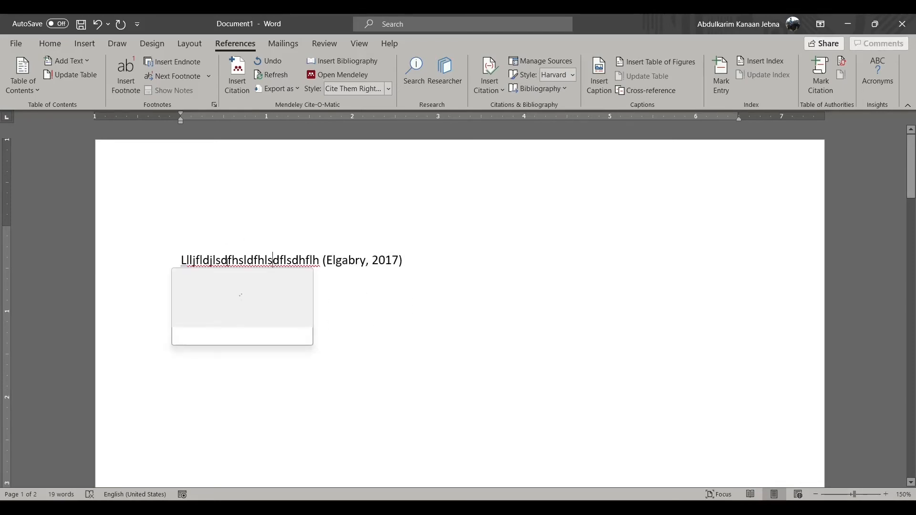
double_click(277, 261)
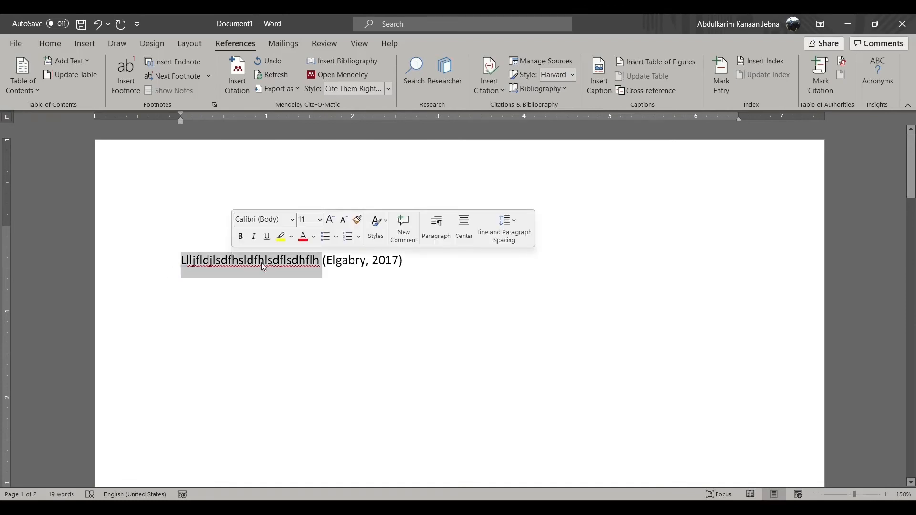
Edit the in-text citation on the first line to add page number 10
left_click(389, 260)
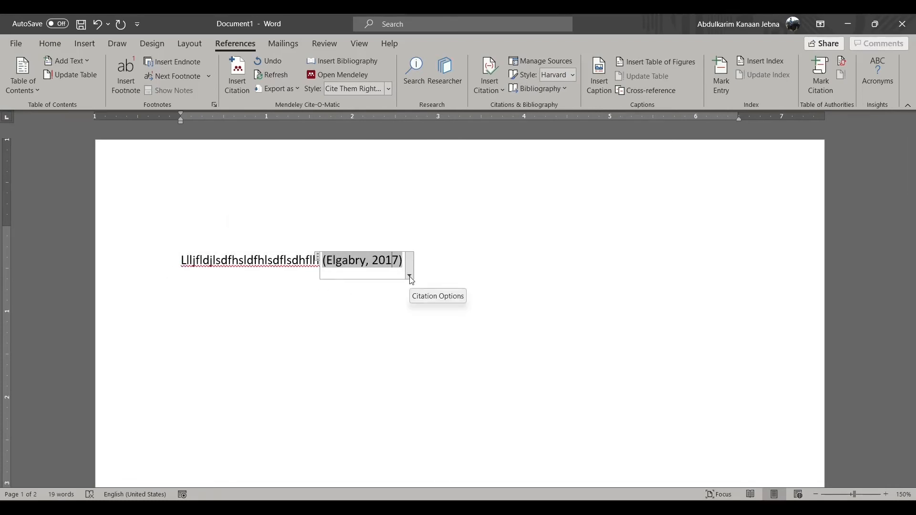
left_click(410, 276)
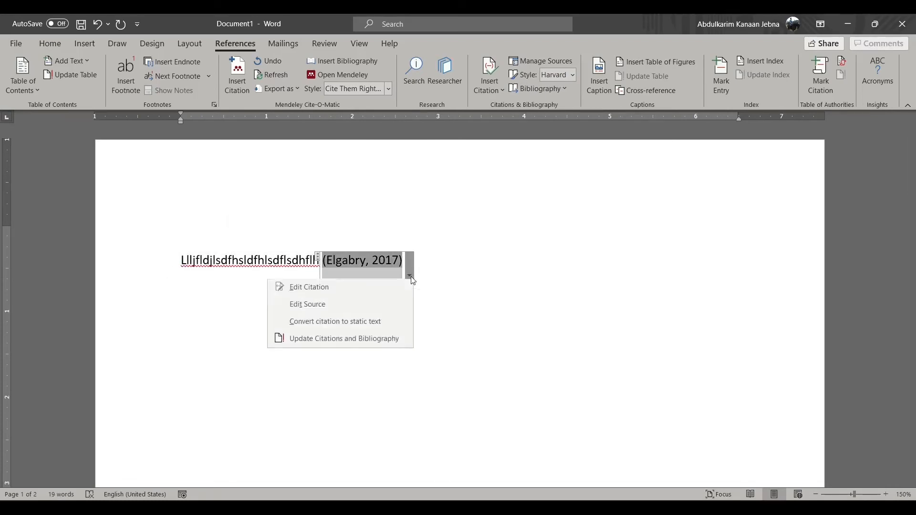
left_click(347, 292)
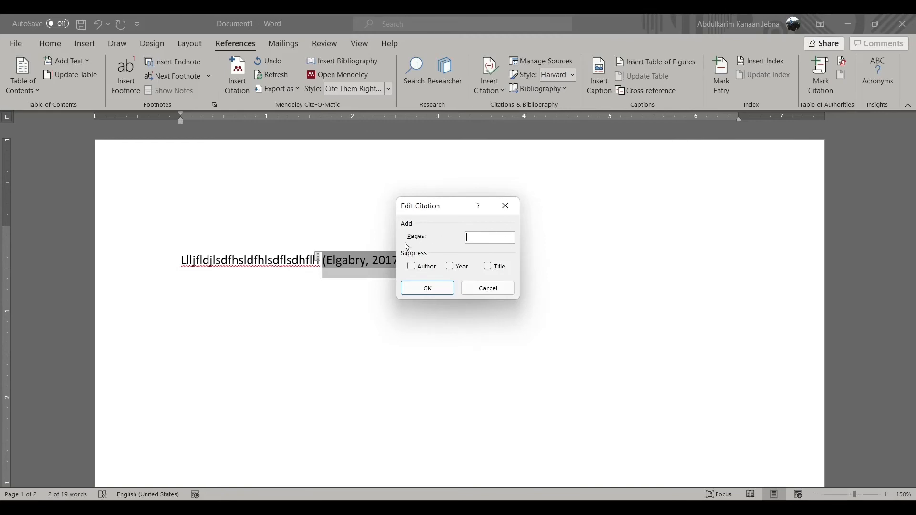
left_click_drag(455, 218, 562, 195)
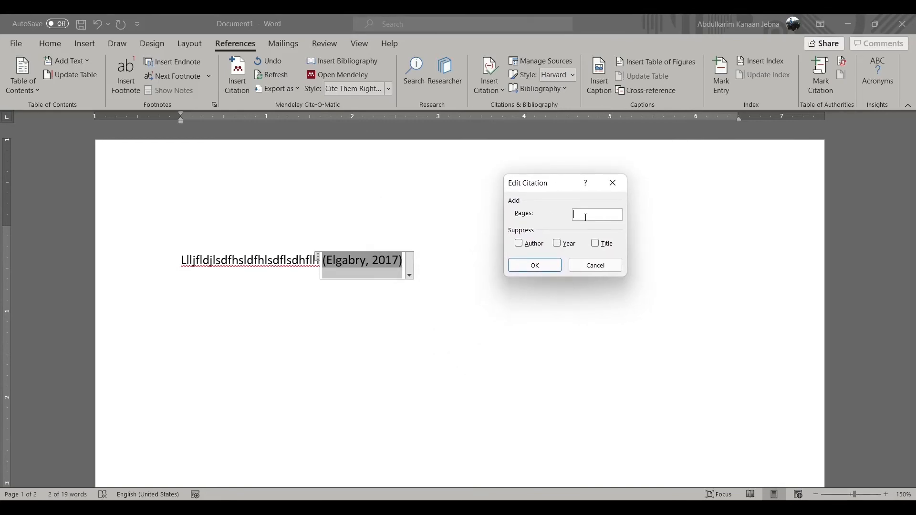
type("10")
left_click(535, 266)
left_click(453, 233)
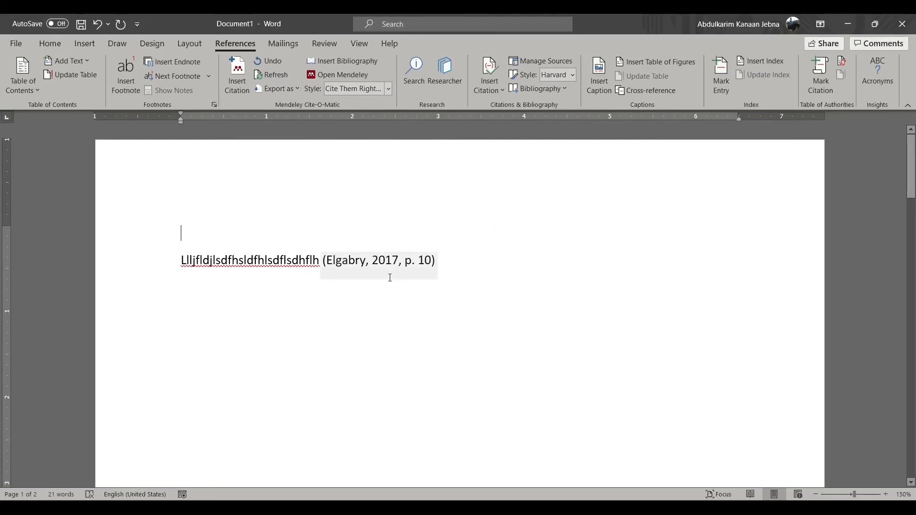
left_click(252, 277)
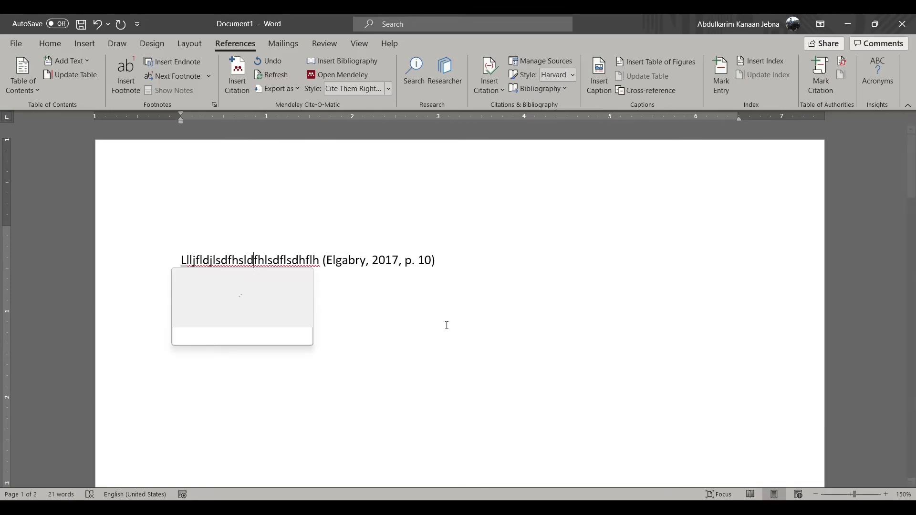
left_click(467, 275)
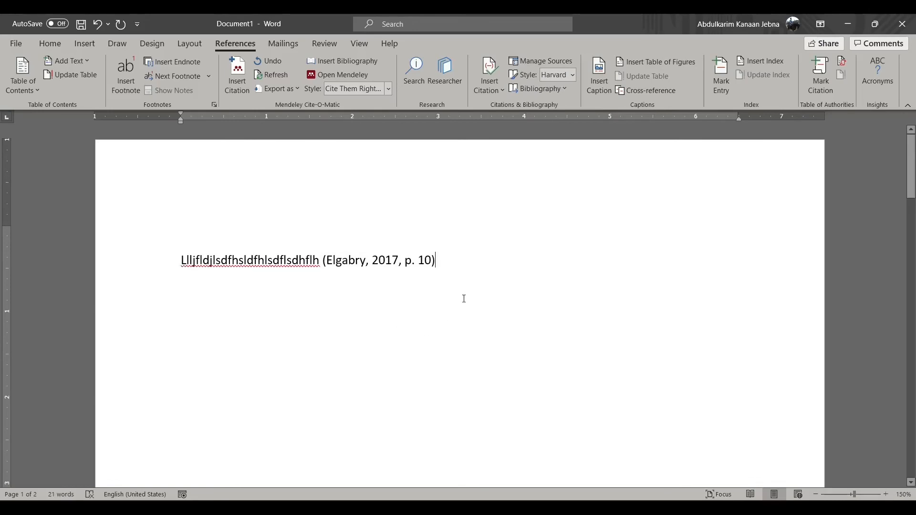
Write "According to" on a separate line below the first citation and insert the 2017 "Database — Introduction (Part 1)" citation after it
left_click(191, 299)
type("A")
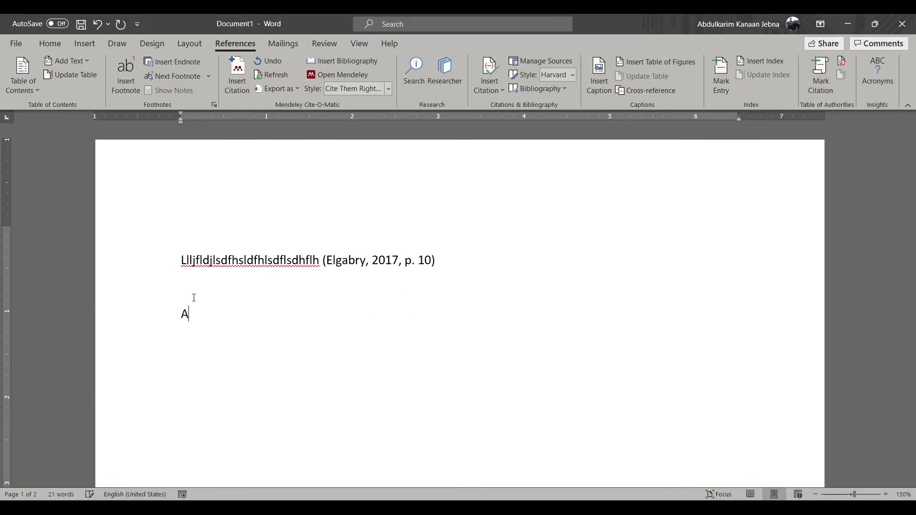
type("ccording to")
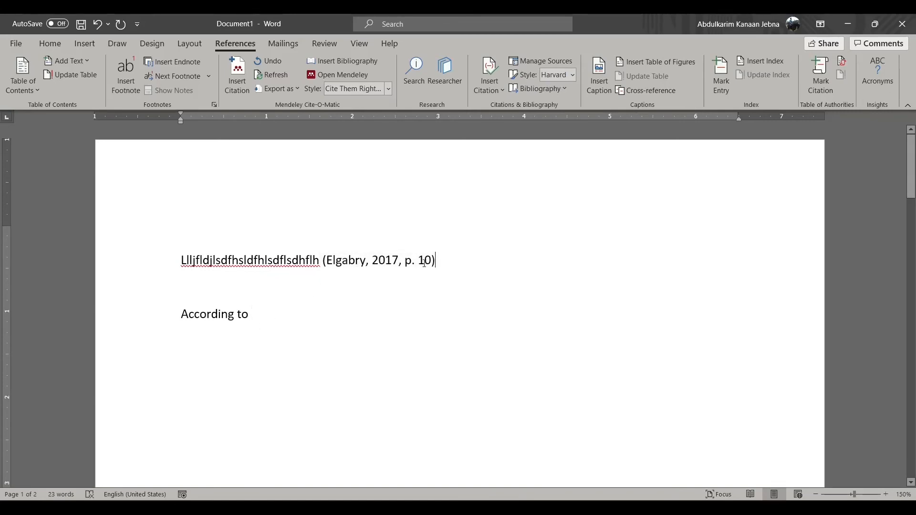
left_click(351, 267)
left_click(266, 318)
left_click(490, 79)
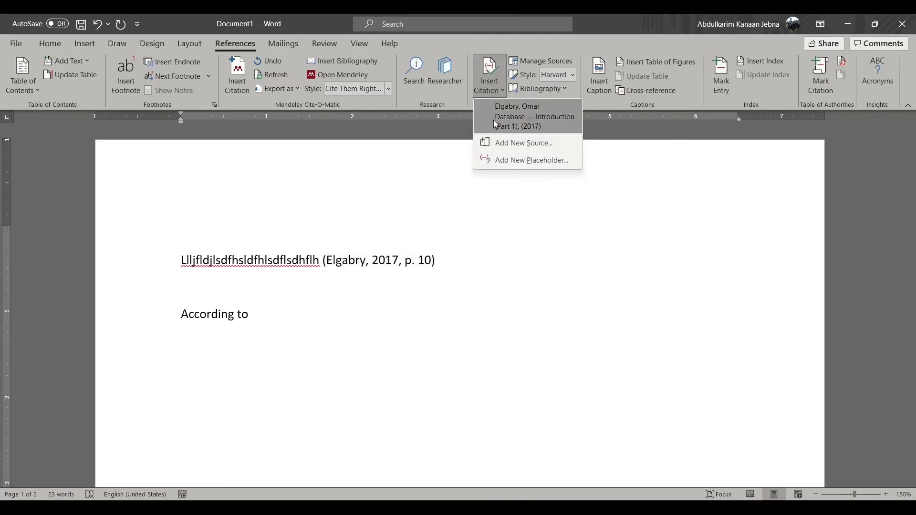
left_click(503, 116)
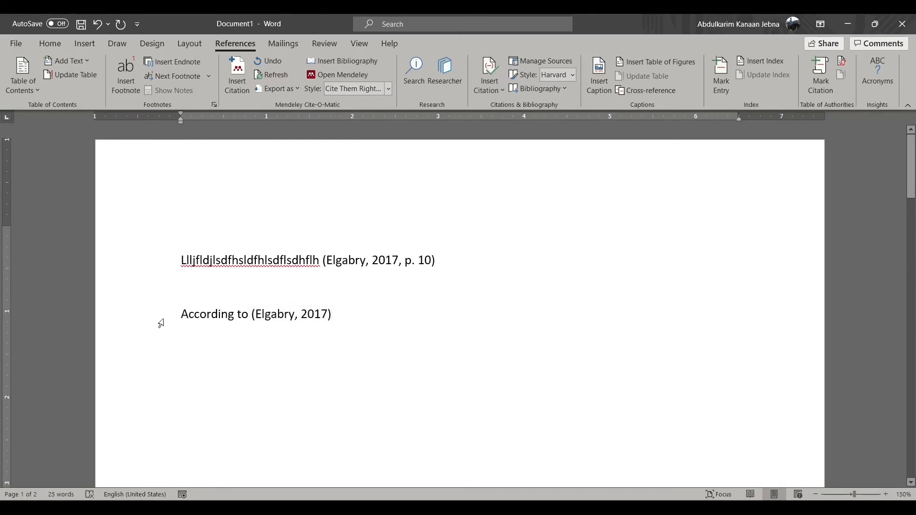
left_click(253, 315)
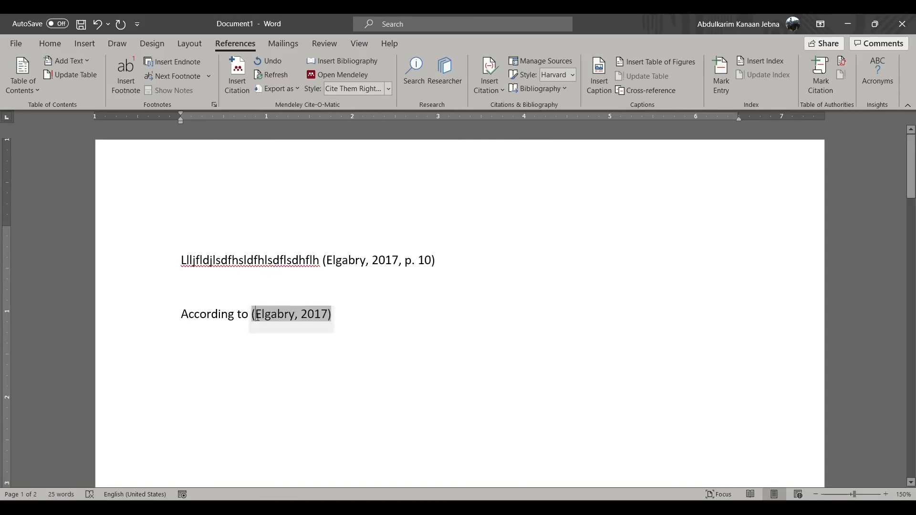
left_click(257, 315)
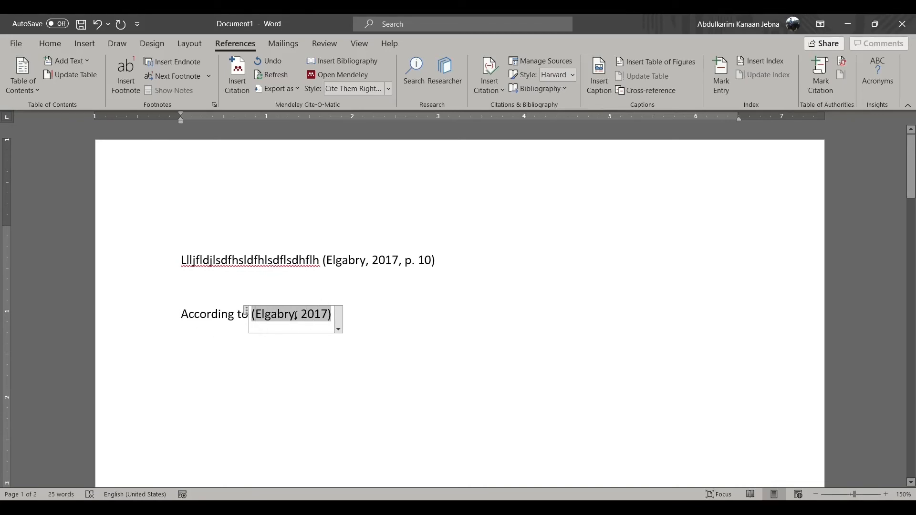
Write "The sun rises at the east" on the line between the two citations and cite the 2017 "Database — Introduction (Part 1)" source after it
left_click(368, 260)
left_click(458, 259)
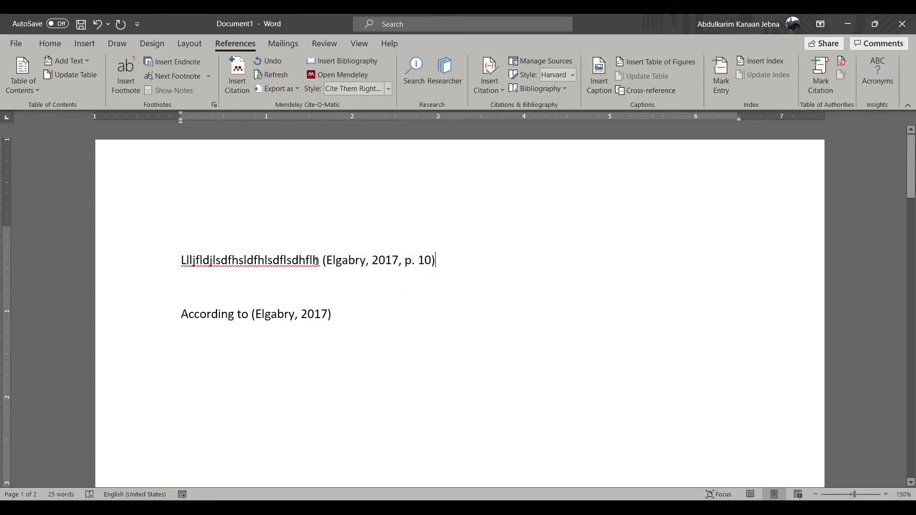
double_click(318, 260)
left_click(221, 295)
type("The sun")
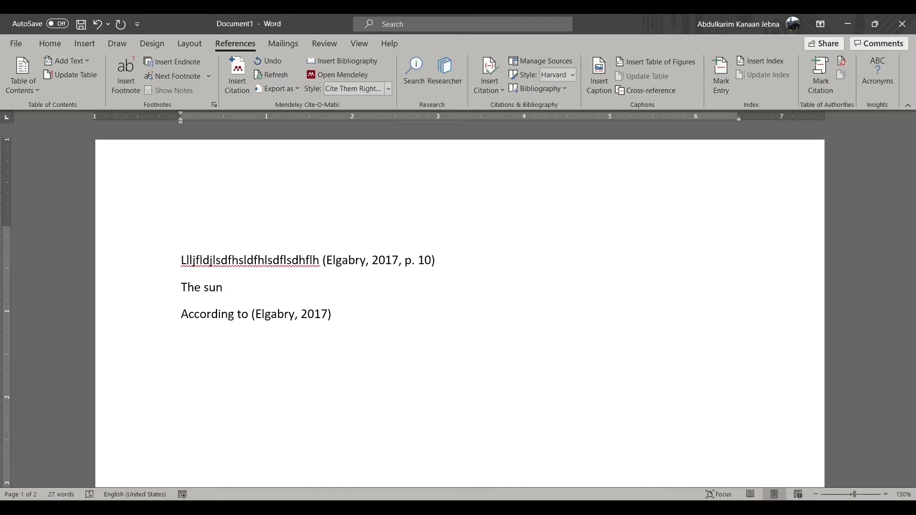
type(" rises at the east")
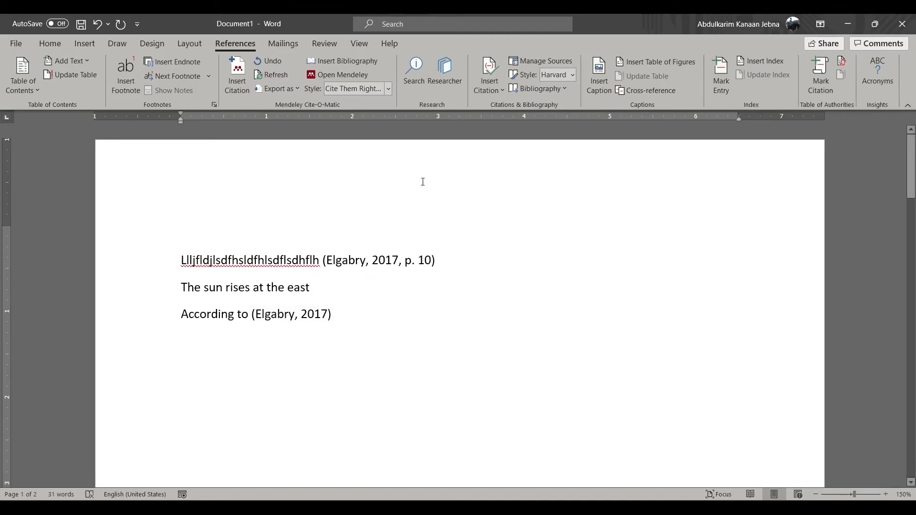
left_click(490, 79)
left_click(503, 115)
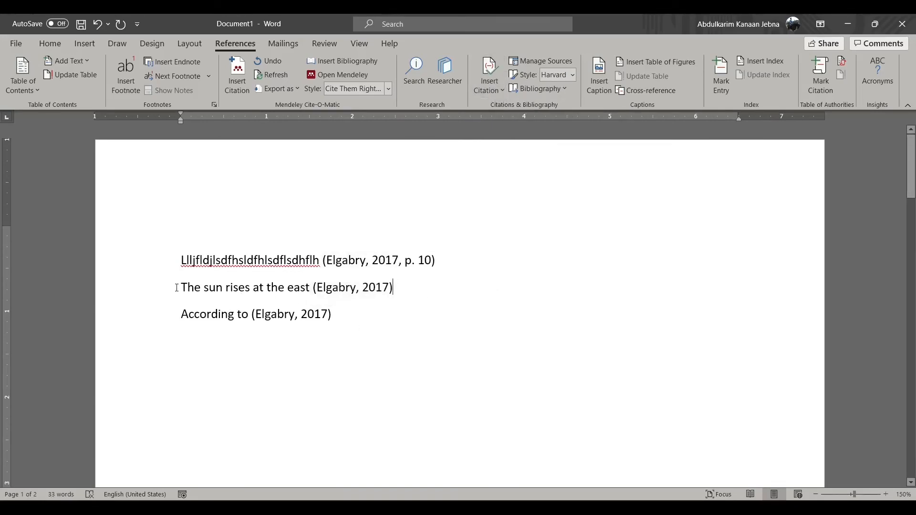
Mark the cited sentence about the sun as correct by adding "- OK" after its citation
left_click_drag(180, 288, 267, 291)
left_click(288, 296)
left_click(300, 289)
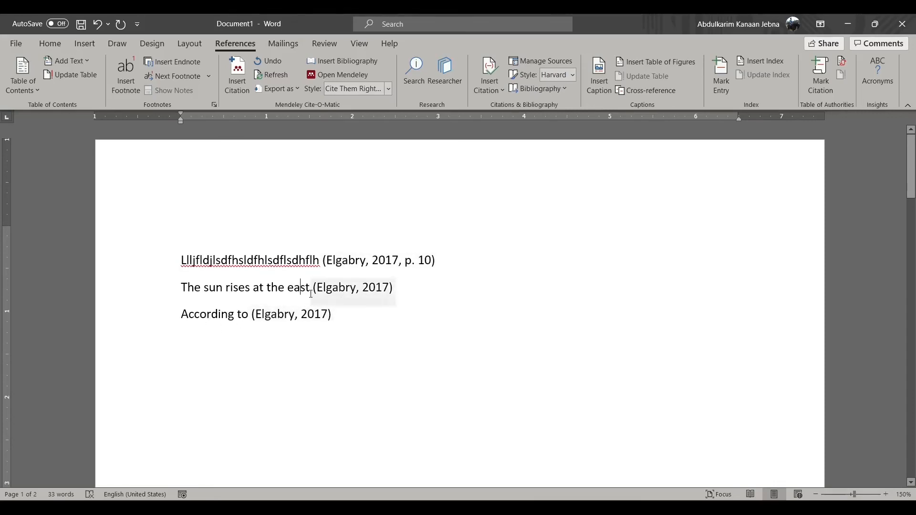
left_click(446, 289)
type("- ")
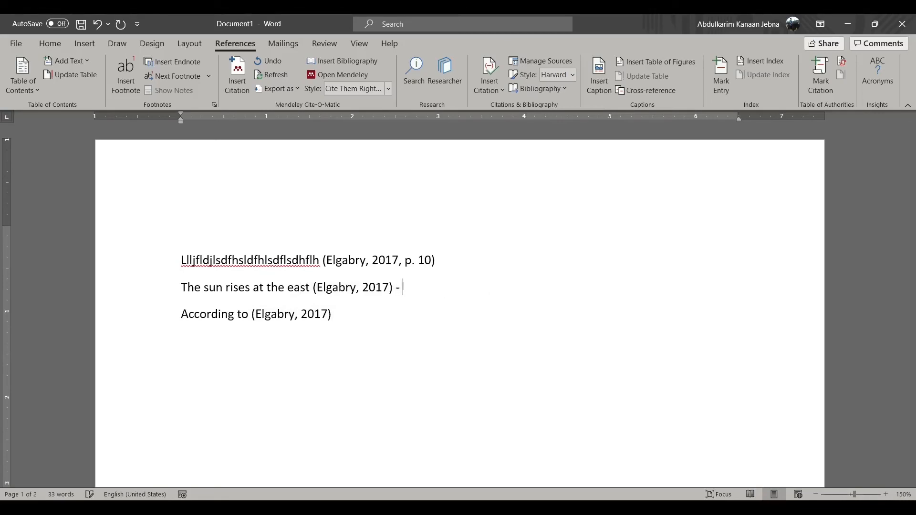
type("OK")
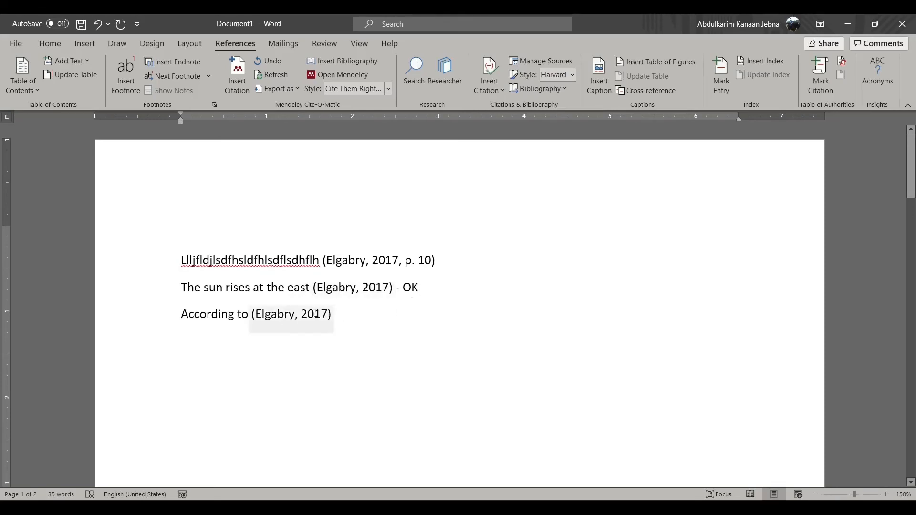
left_click_drag(182, 314, 247, 314)
left_click(256, 314)
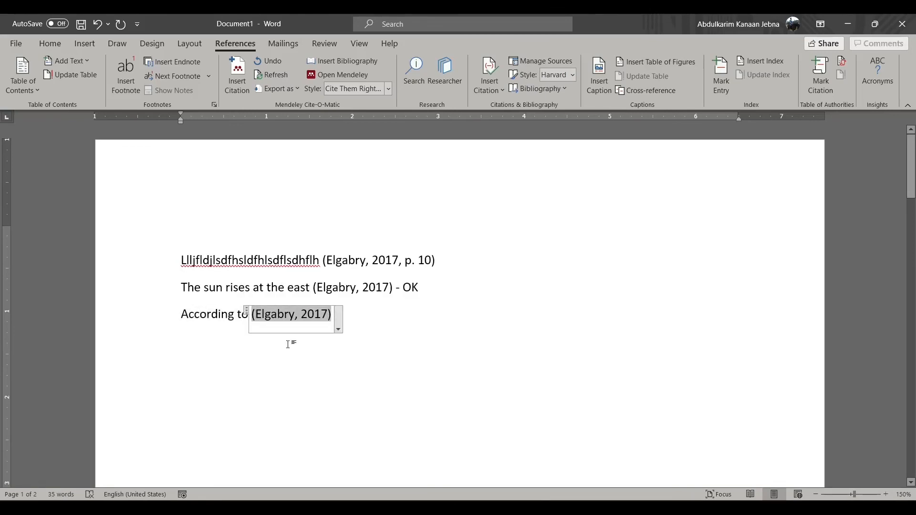
left_click(337, 322)
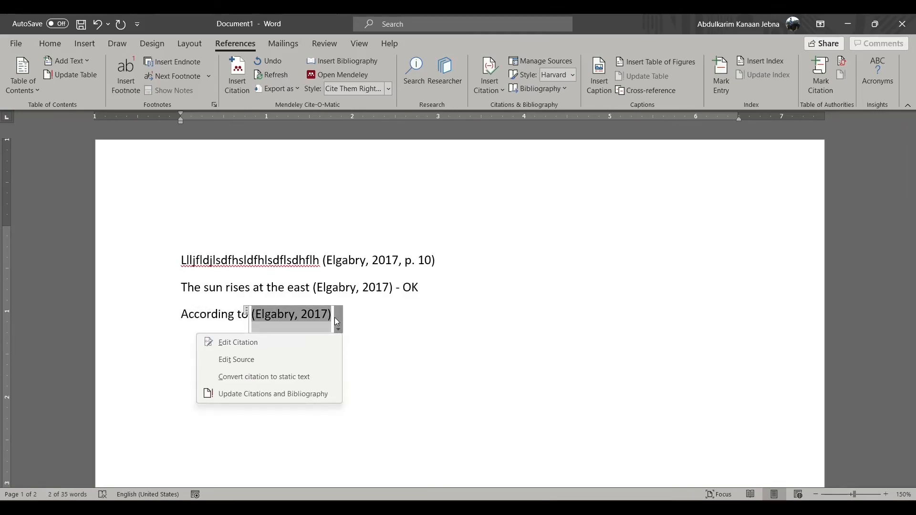
left_click(361, 321)
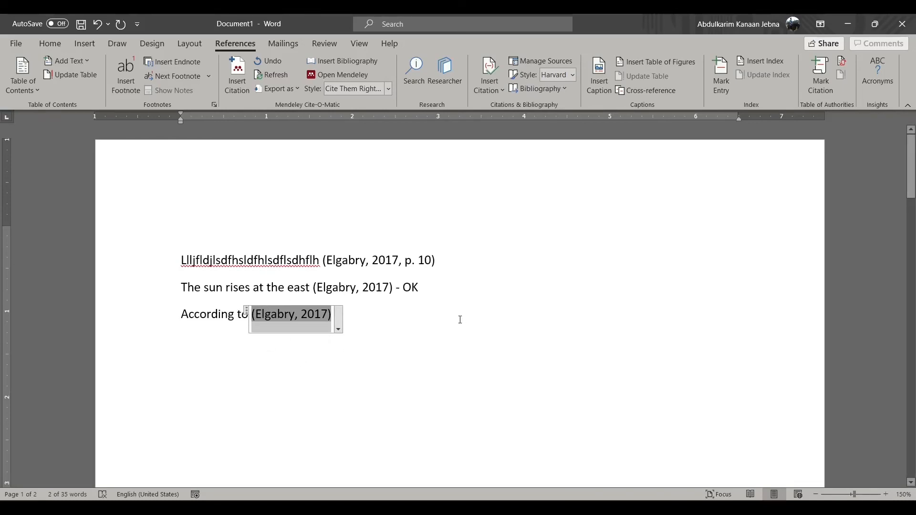
left_click(388, 315)
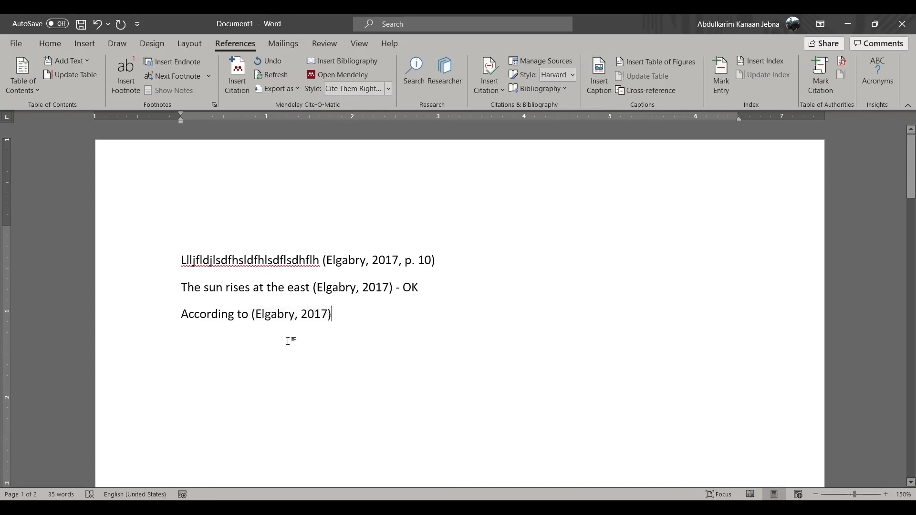
Convert the citation after "According to" to static text
left_click(254, 315)
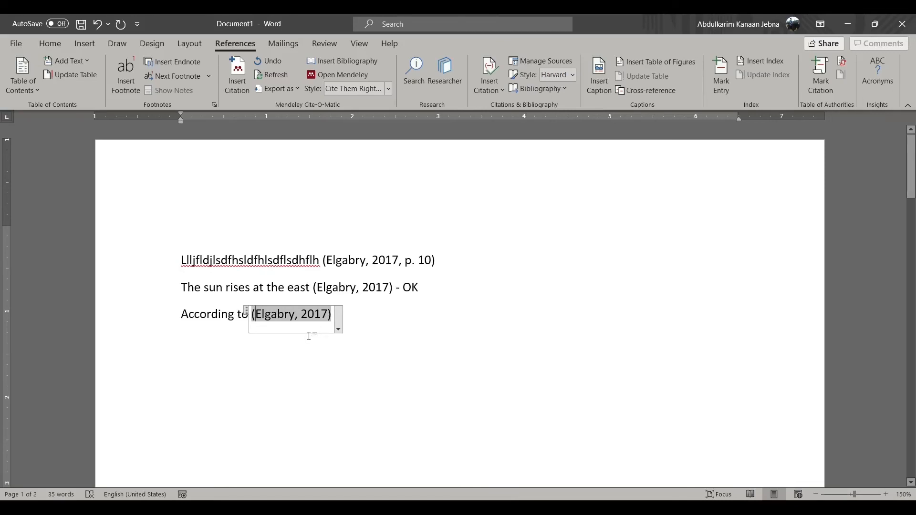
key("BackSpace")
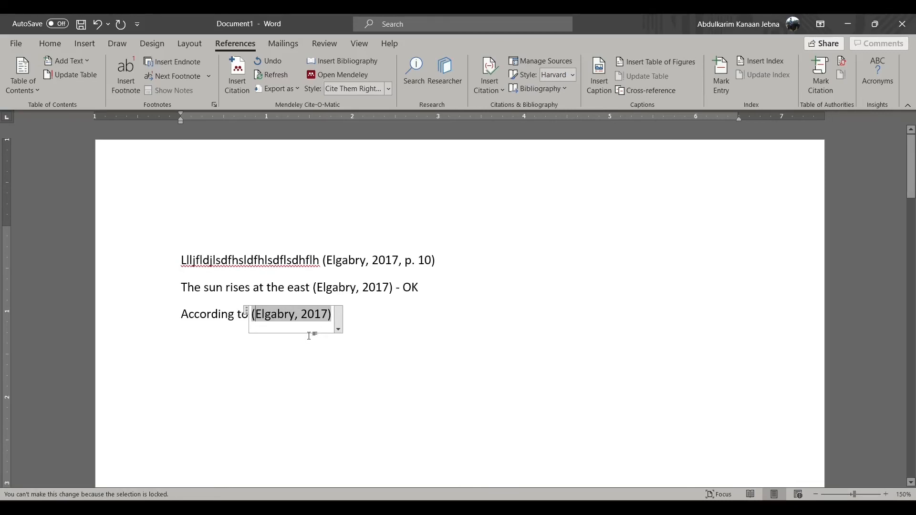
left_click(341, 325)
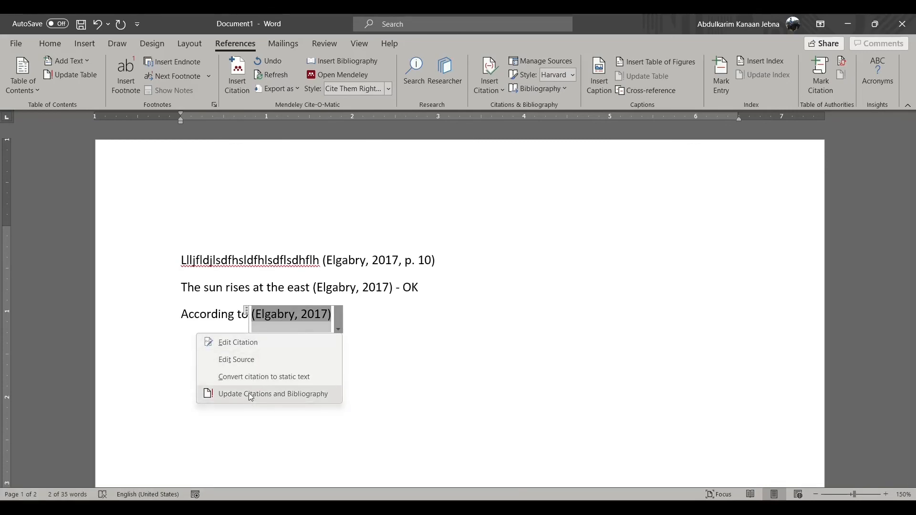
left_click(313, 379)
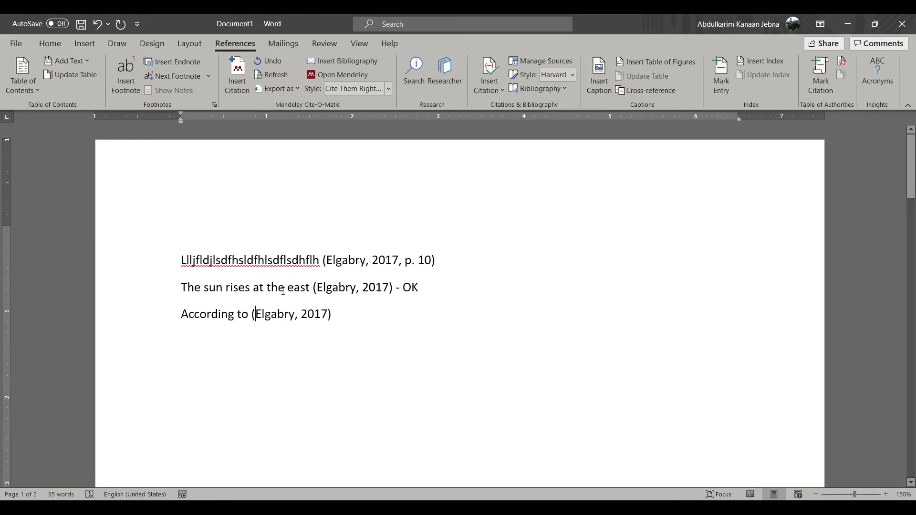
Rewrite the static citation after "According to" as the author's surname without a comma, followed by the year in parentheses, (2017)
key("Delete")
key("End")
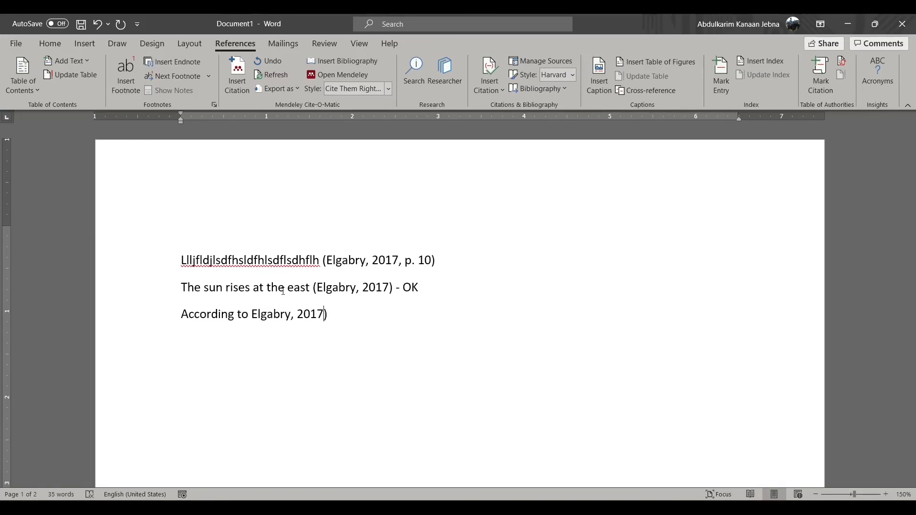
key("BackSpace")
key("ctrl+Left")
key("Left")
key("BackSpace")
key("Right")
type("(2017")
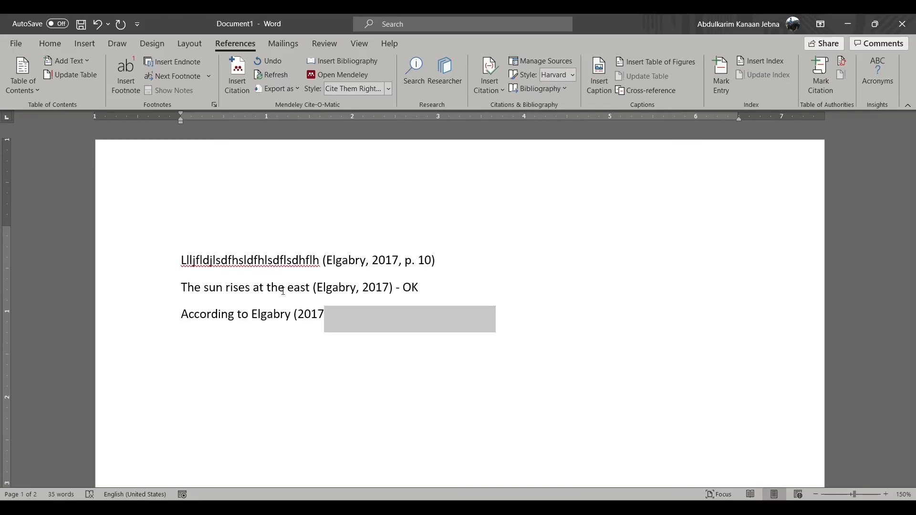
type(")")
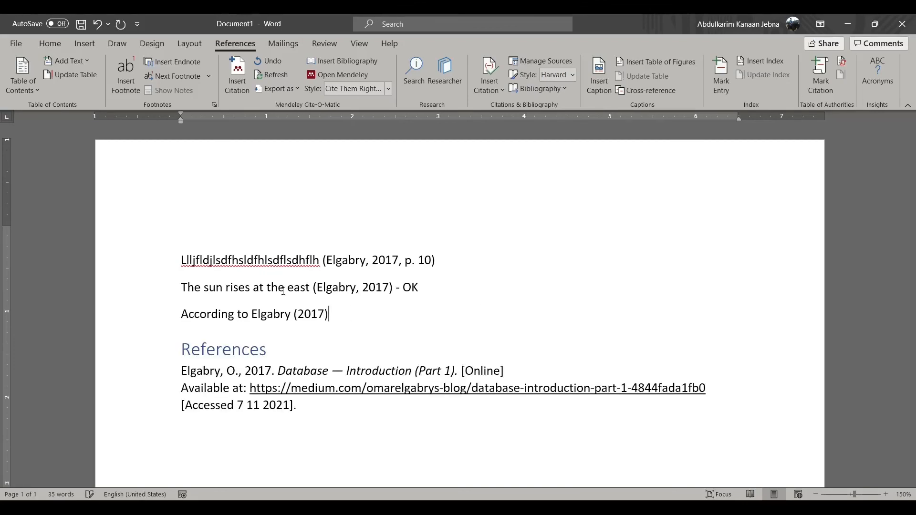
Insert a page break before the References heading so the reference list starts on its own page
key("Home")
key("Left")
key("Left")
key("Return")
key("ctrl+Return")
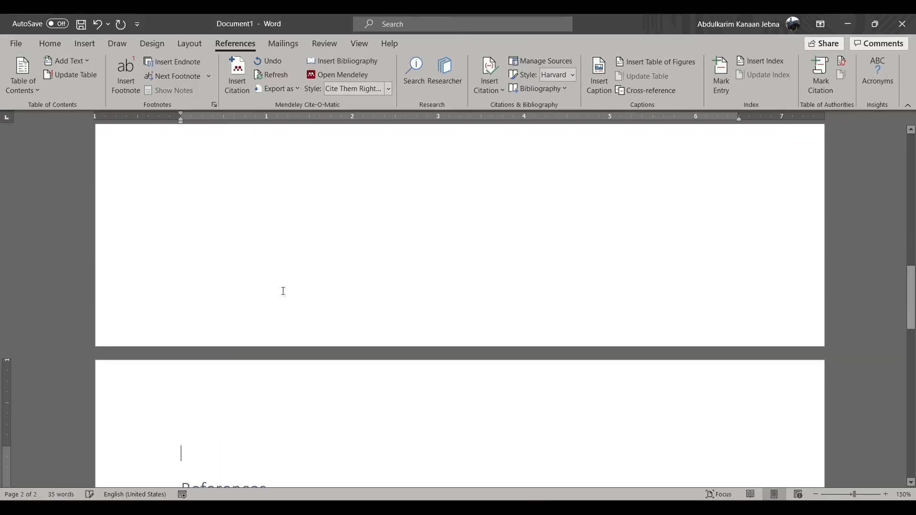
key("BackSpace")
key("BackSpace")
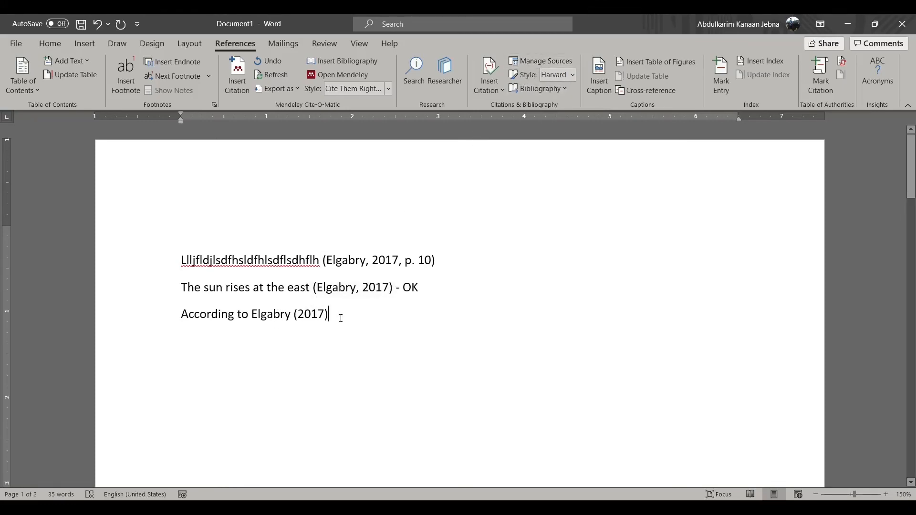
Compare the narrative citation in the "According to" line with the parenthetical citations in the two lines above
left_click_drag(336, 316, 252, 315)
left_click(285, 315)
left_click(340, 317)
left_click_drag(351, 320, 253, 319)
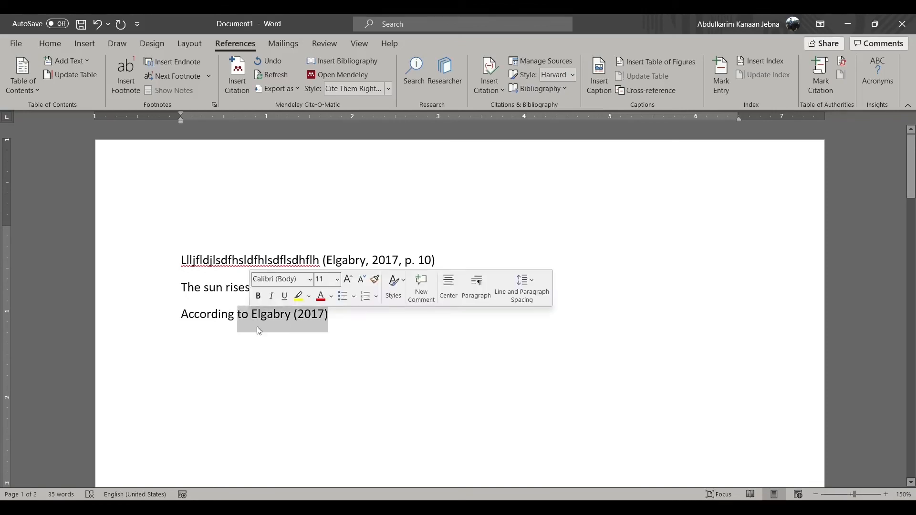
left_click(368, 317)
left_click(379, 262)
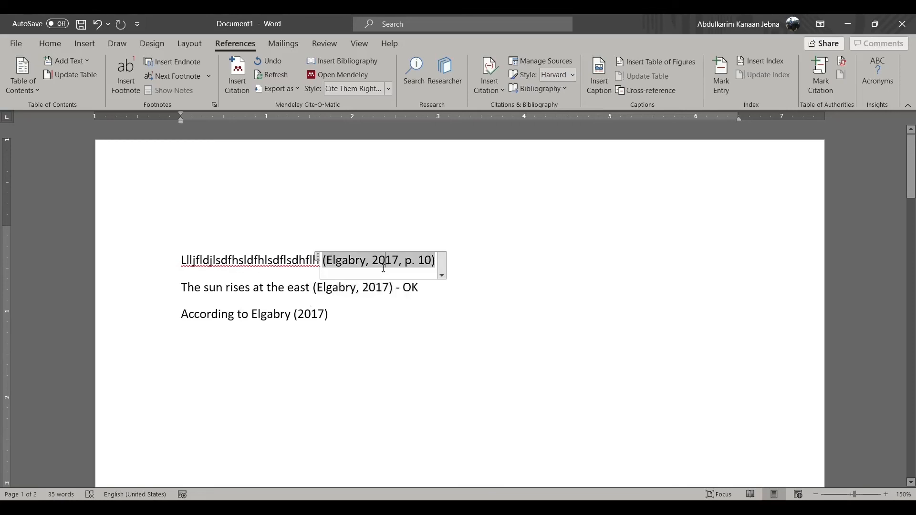
left_click(336, 340)
left_click_drag(329, 316, 183, 315)
left_click(262, 315)
left_click_drag(252, 316, 329, 334)
left_click(329, 338)
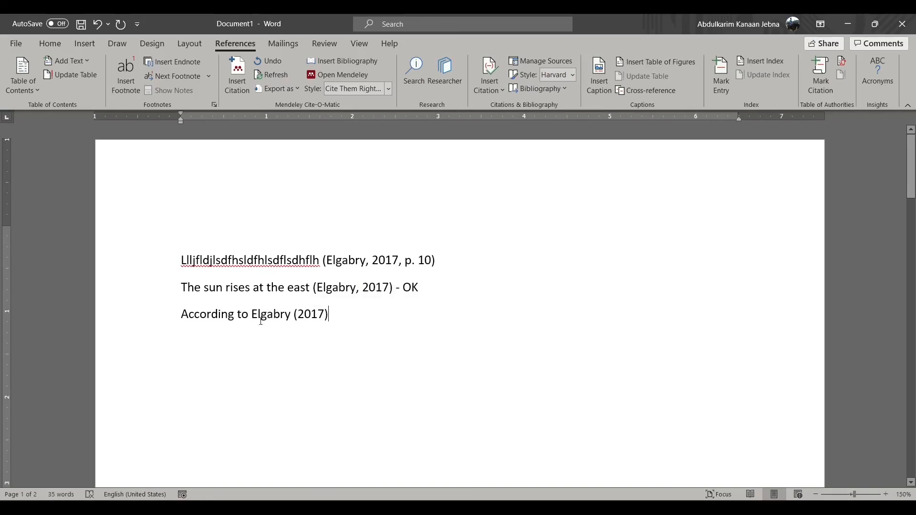
left_click(386, 288)
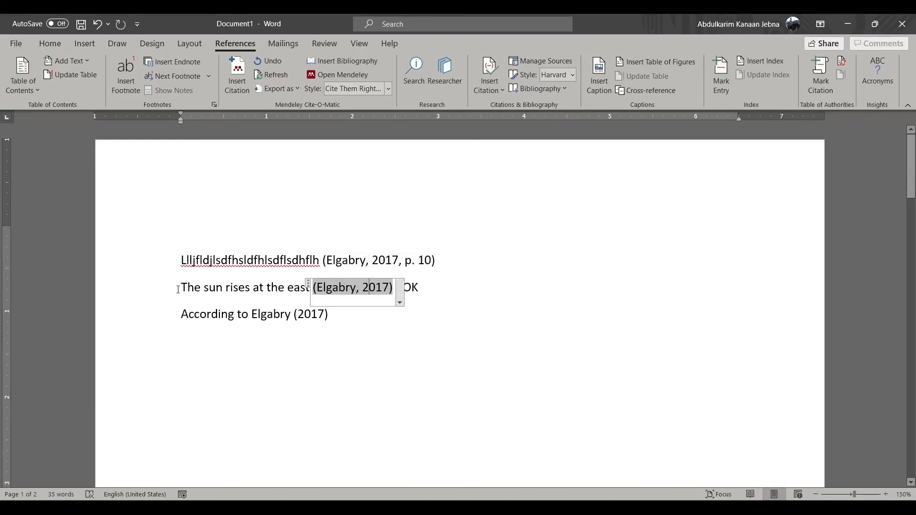
left_click_drag(180, 287, 439, 287)
left_click(390, 316)
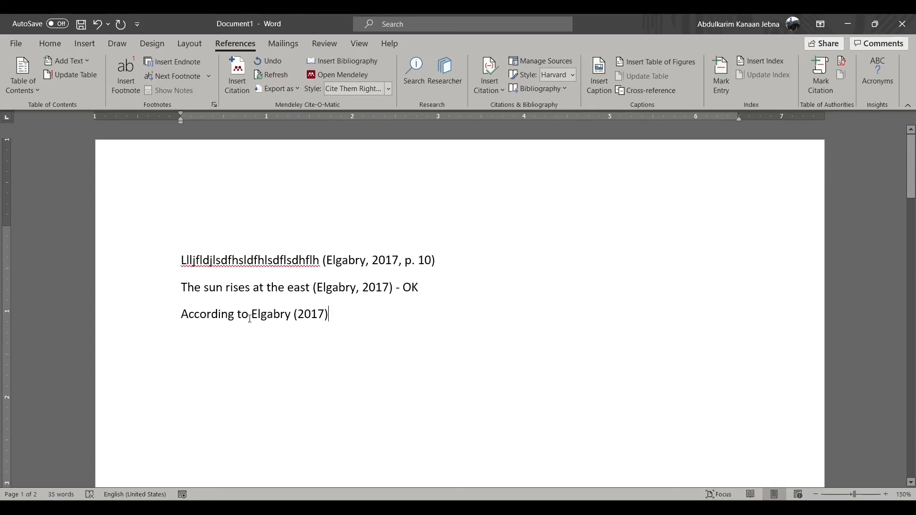
left_click_drag(252, 315, 343, 327)
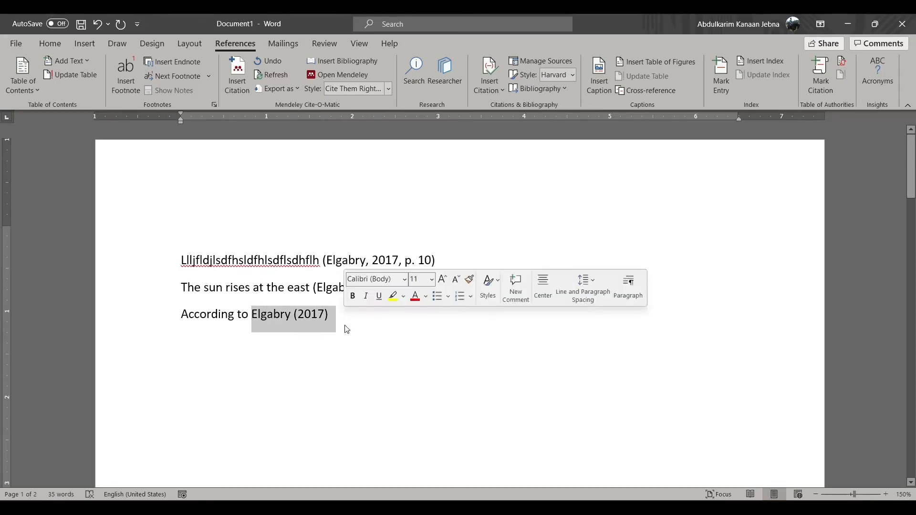
left_click(347, 316)
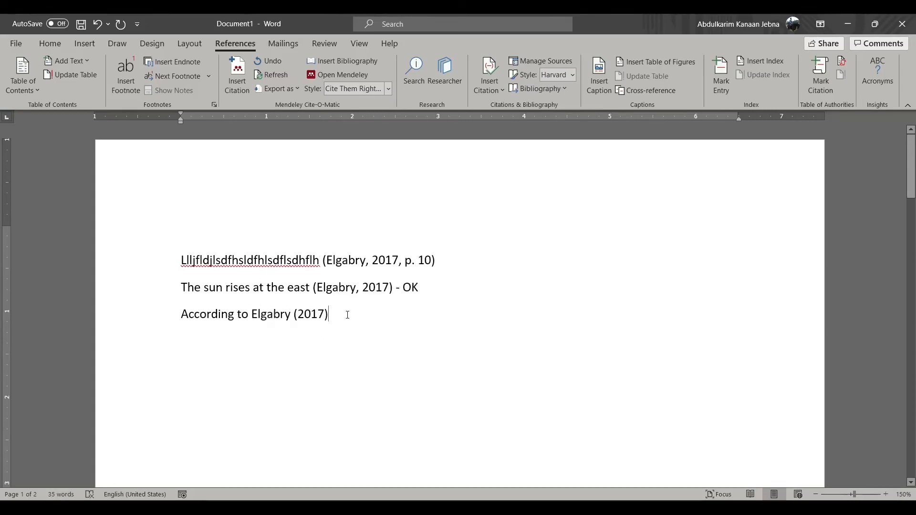